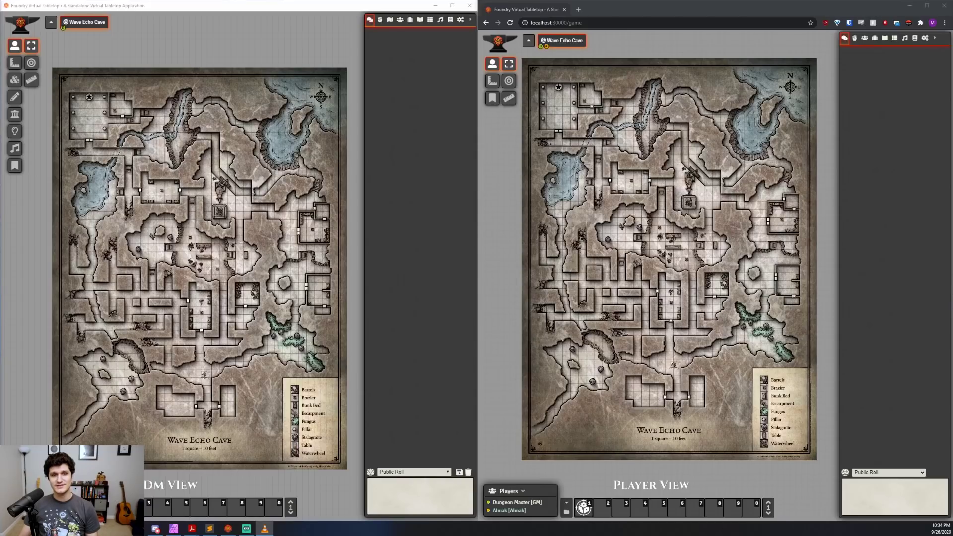
Enable the GM Scene Background module for the world in the DM client
click(228, 529)
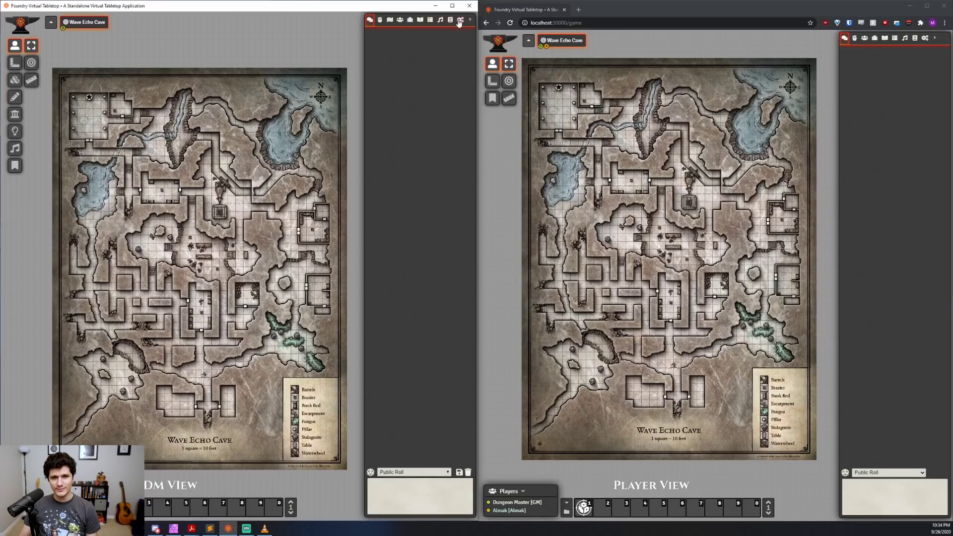
click(459, 22)
click(422, 104)
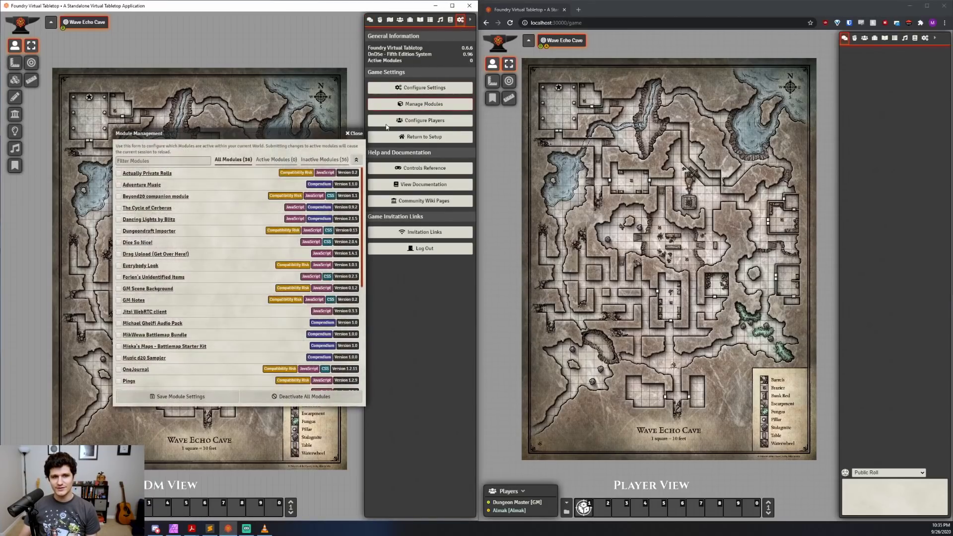
click(119, 288)
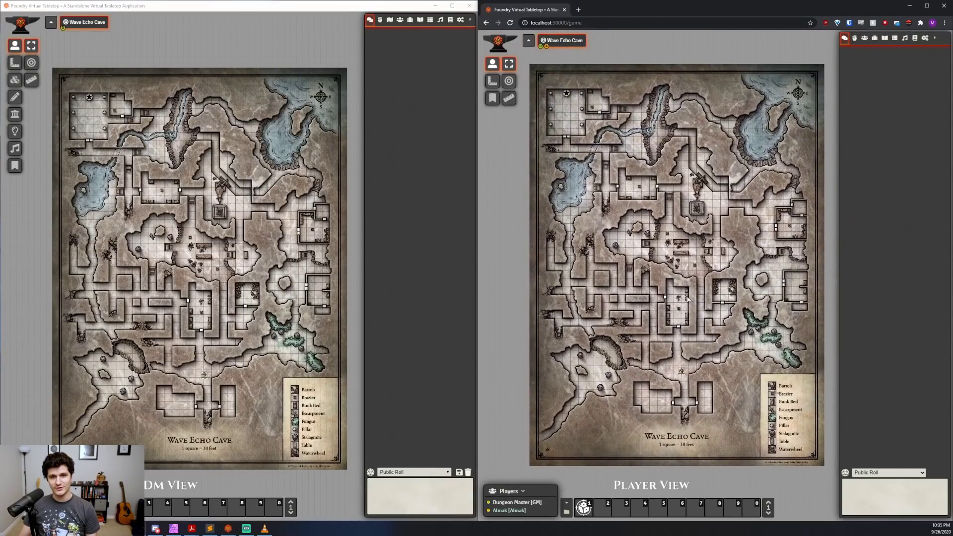
Set the Wave Echo Cave scene's GM background image to lmop-dm.jpg and save the scene configuration
click(389, 20)
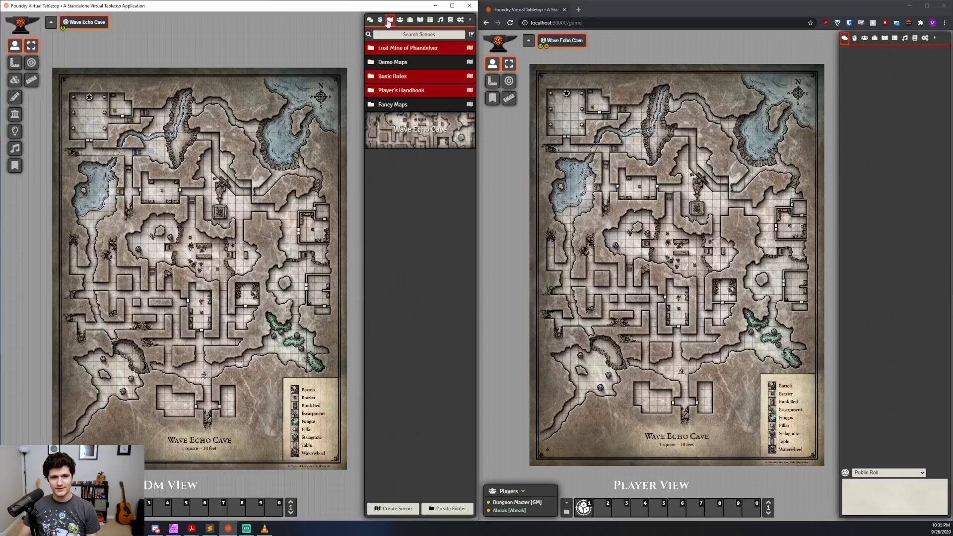
click(392, 131)
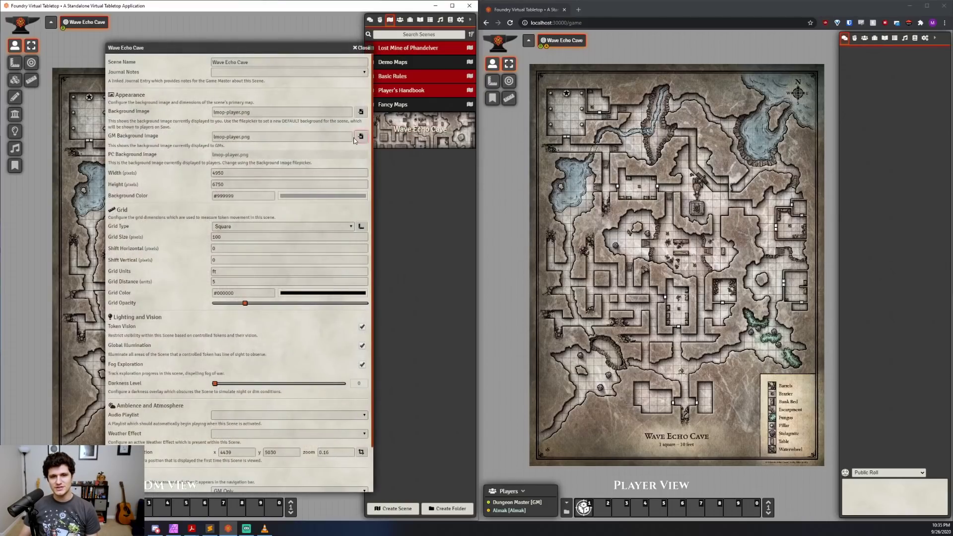
click(315, 139)
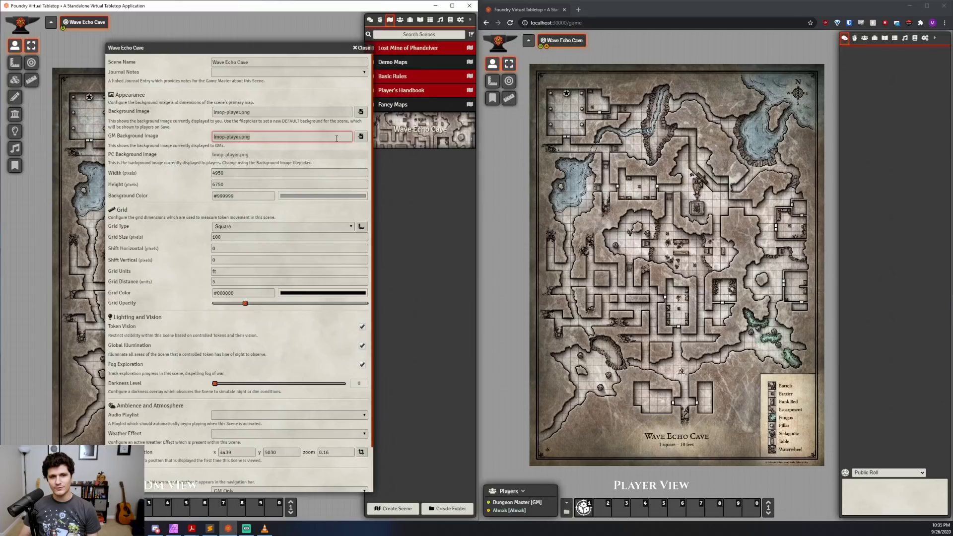
click(360, 138)
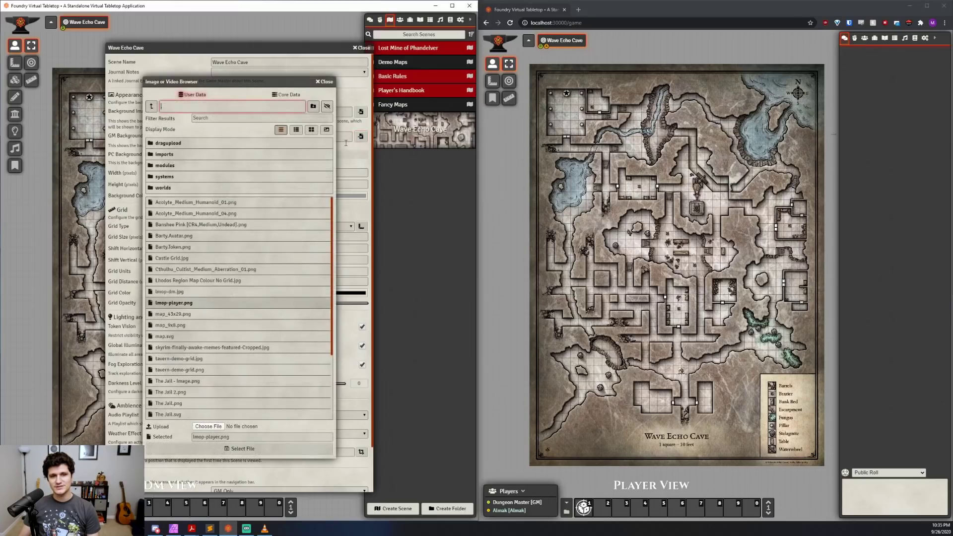
click(178, 293)
click(243, 448)
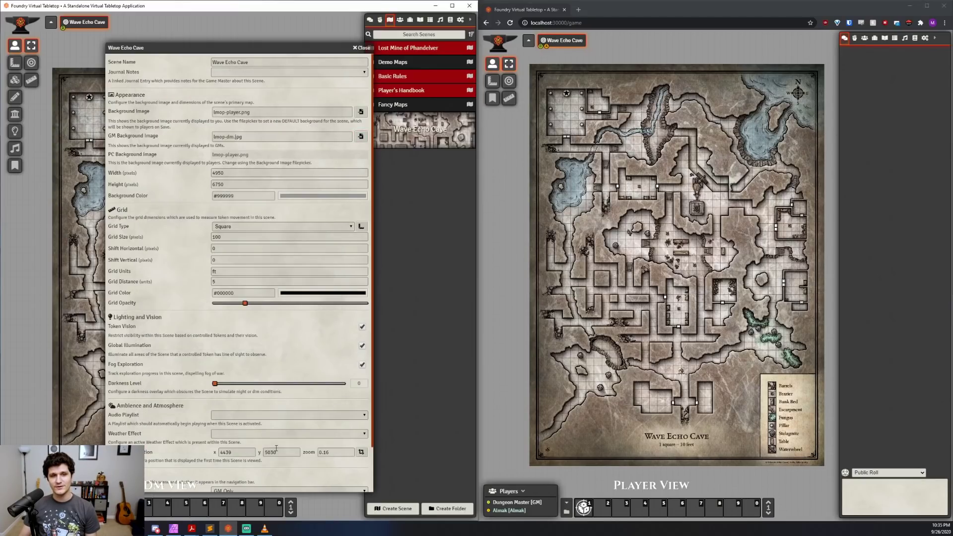
scroll(280, 433, down, 1)
click(296, 479)
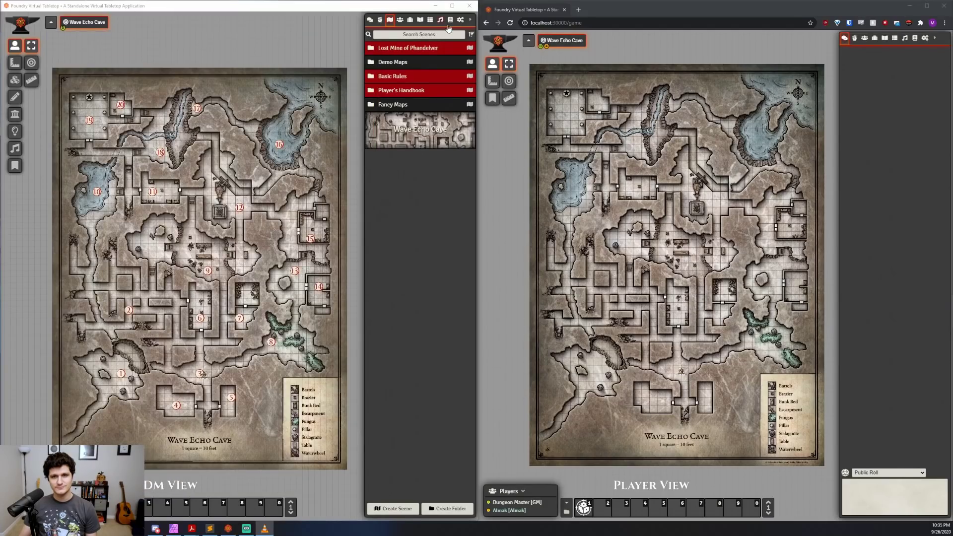
Enable the Actually Private Rolls module for the world
click(459, 21)
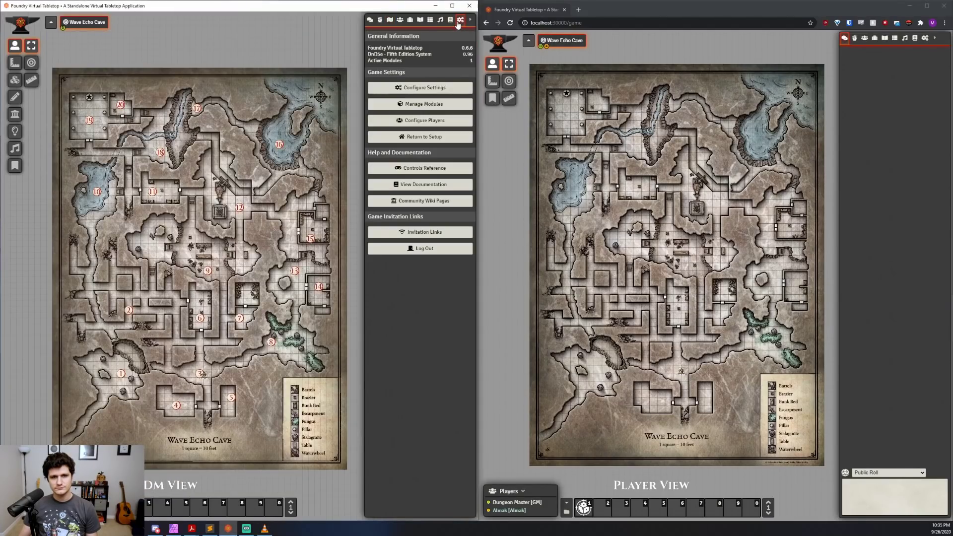
click(413, 106)
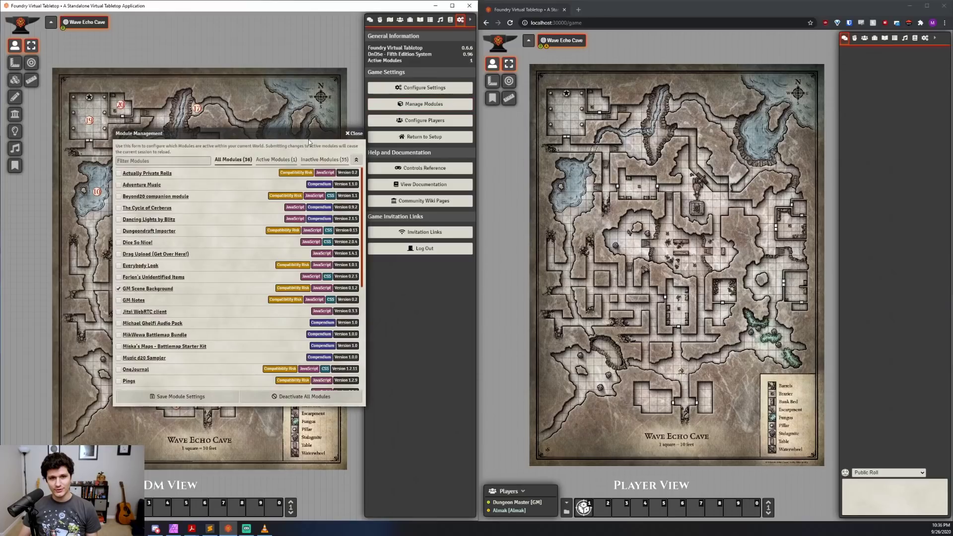
click(119, 173)
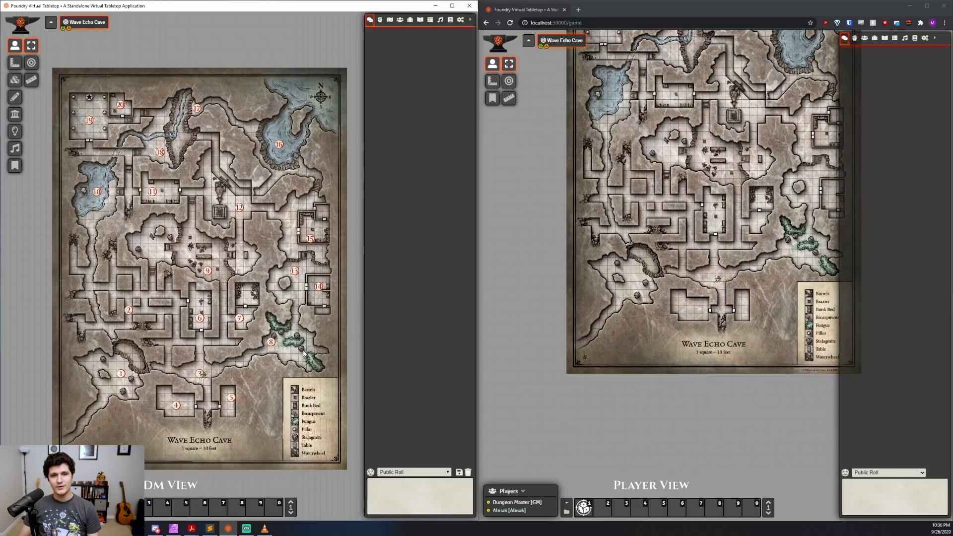
Roll 1d20 twice in the DM chat as a Private GM Roll, and switch the roll mode back to Public Roll
click(414, 473)
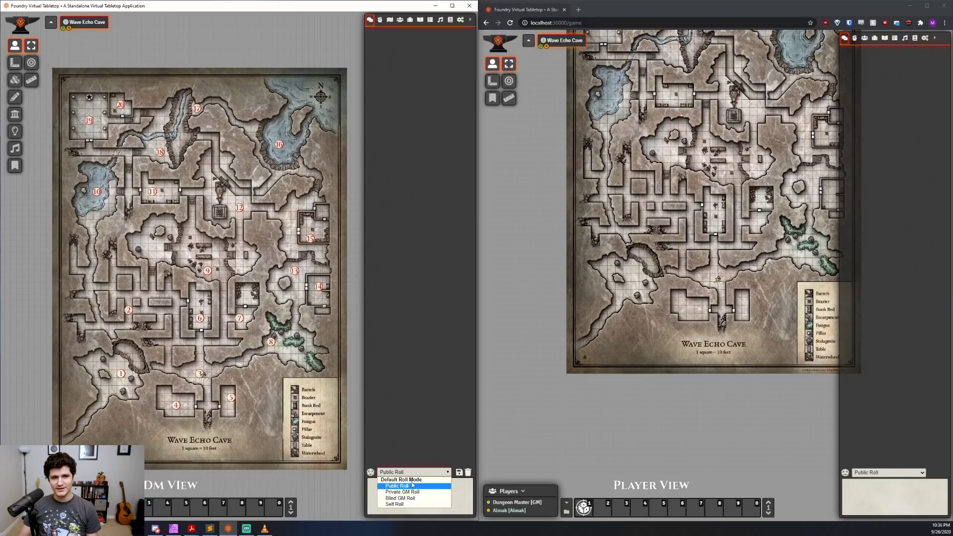
click(411, 491)
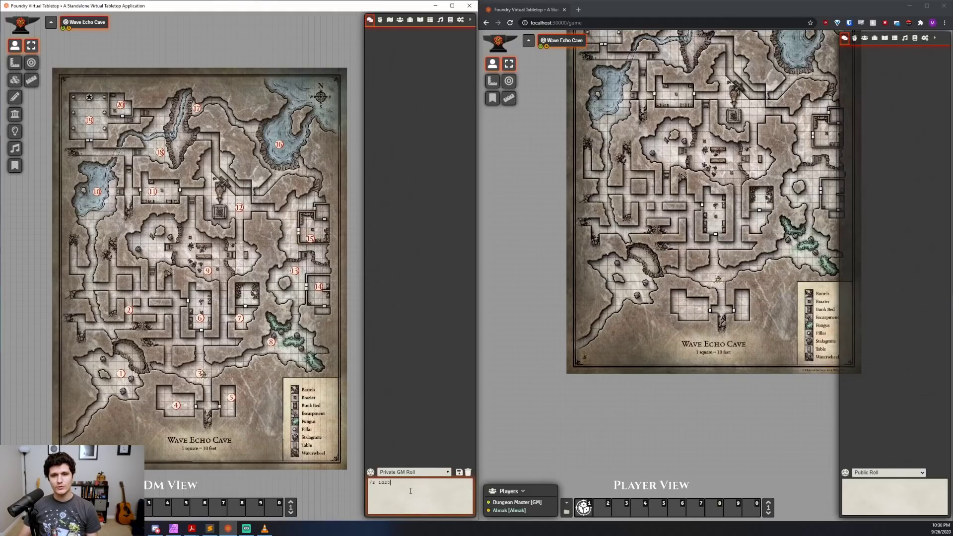
text(/r 1d20)
key(Return)
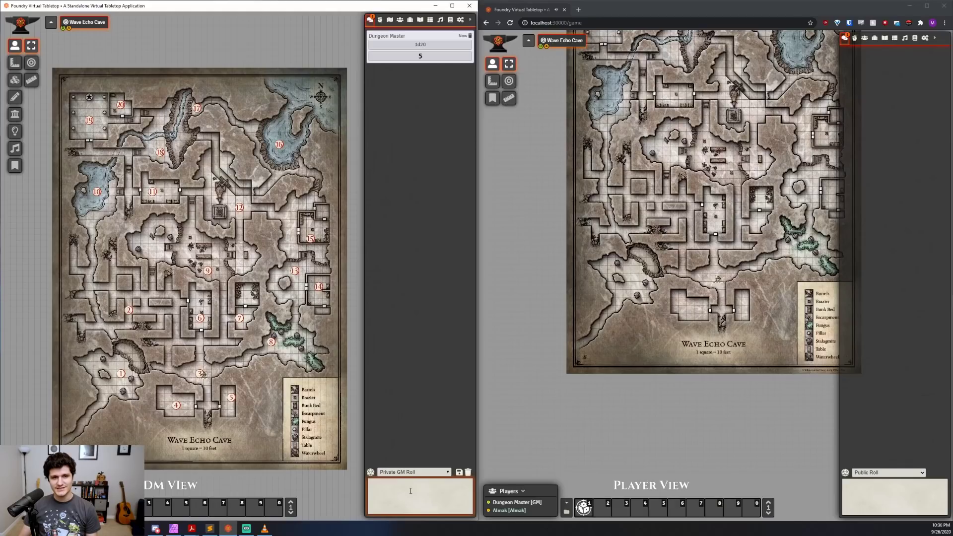
text(/)
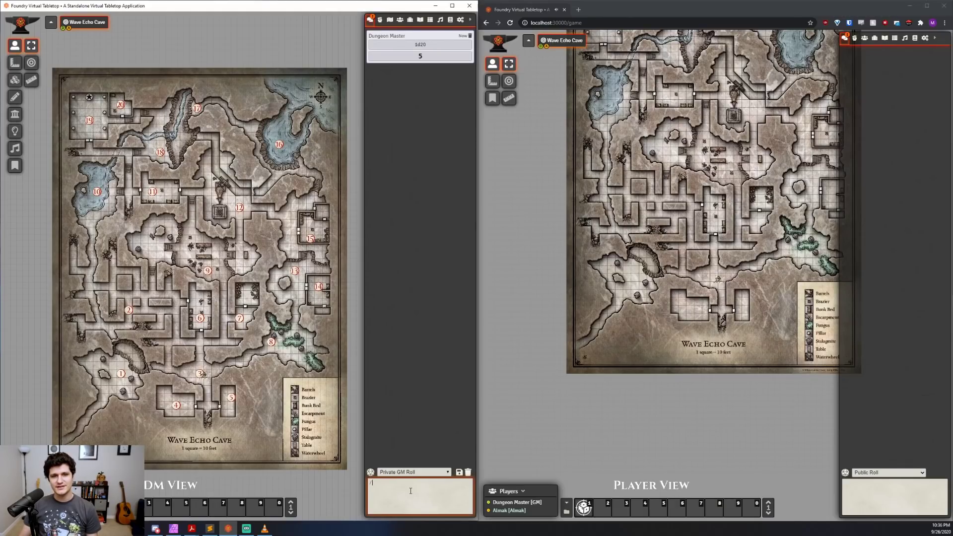
text(r 1d20)
key(Return)
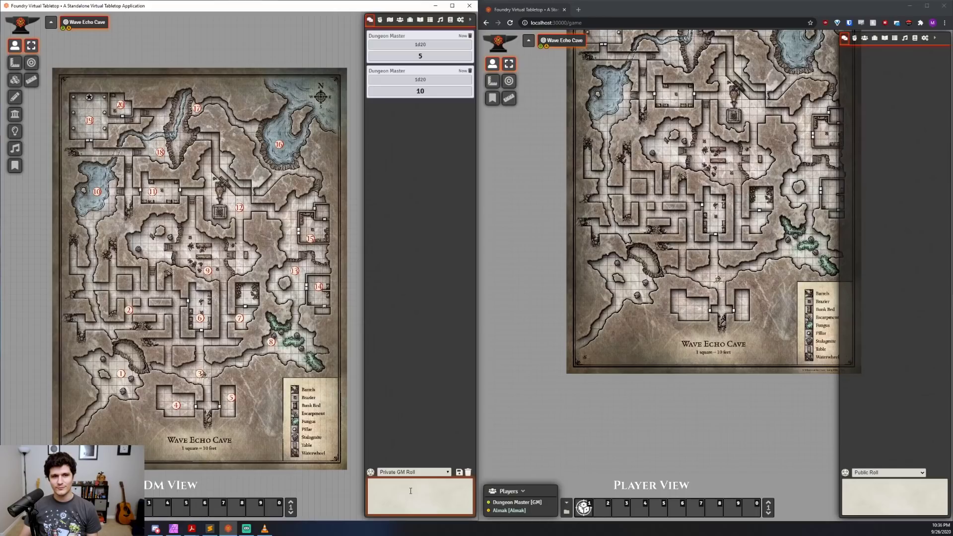
click(414, 472)
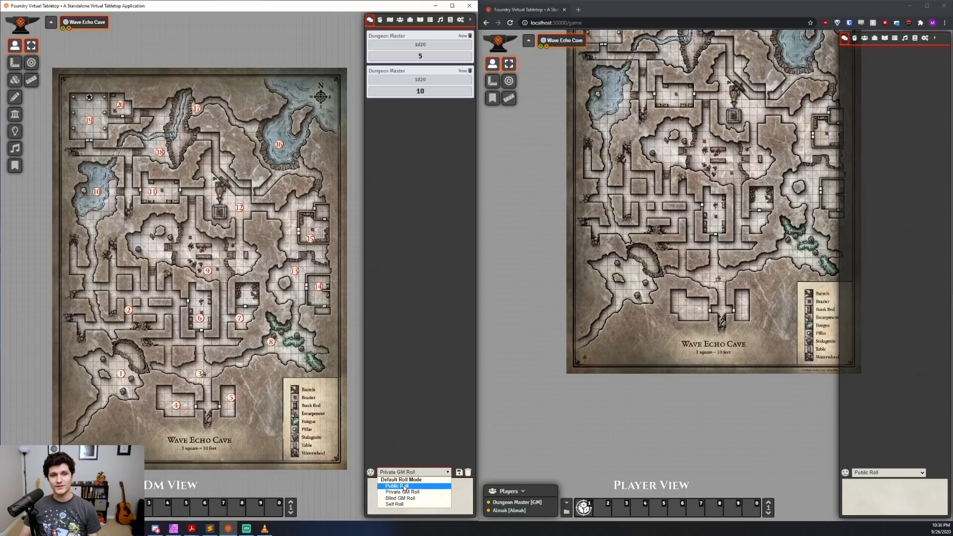
click(404, 484)
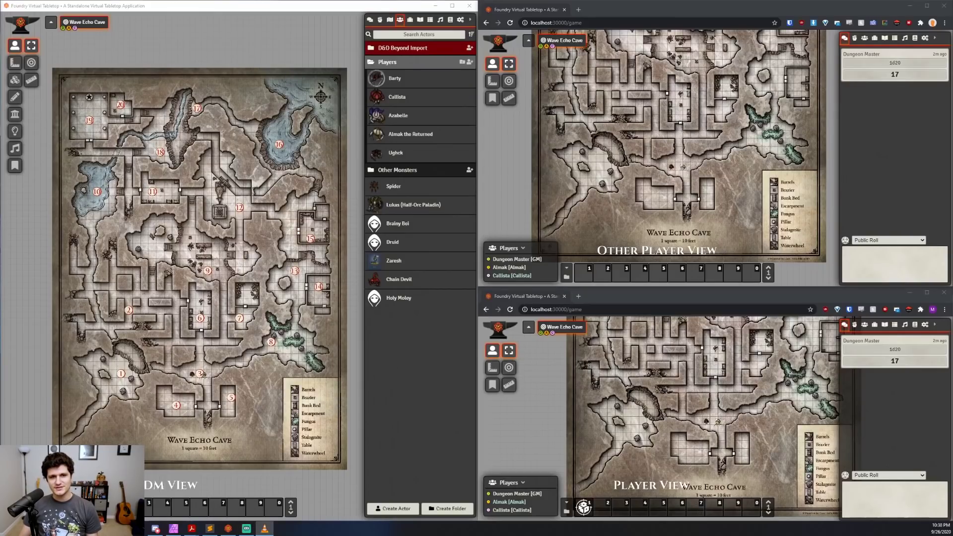
Enable the Selective Show module and save the module settings
click(456, 21)
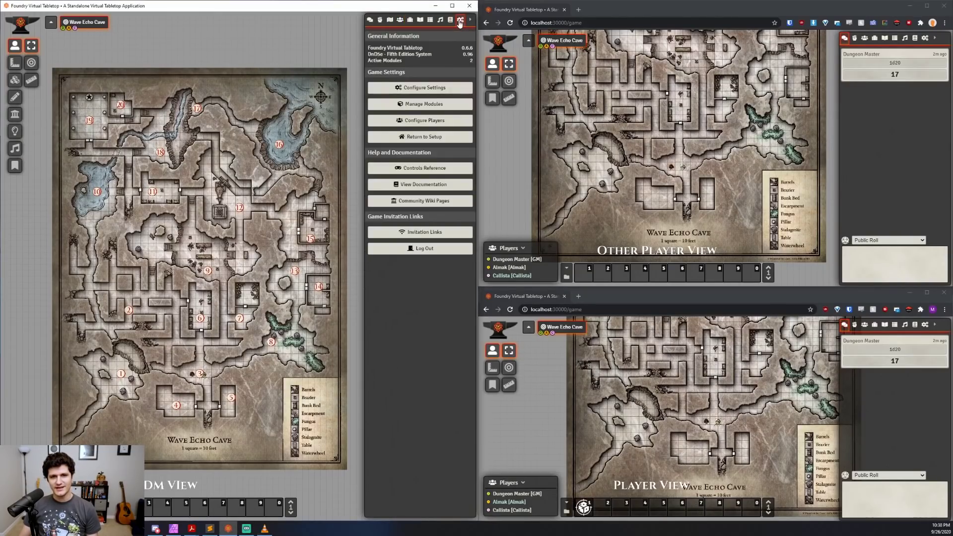
click(406, 105)
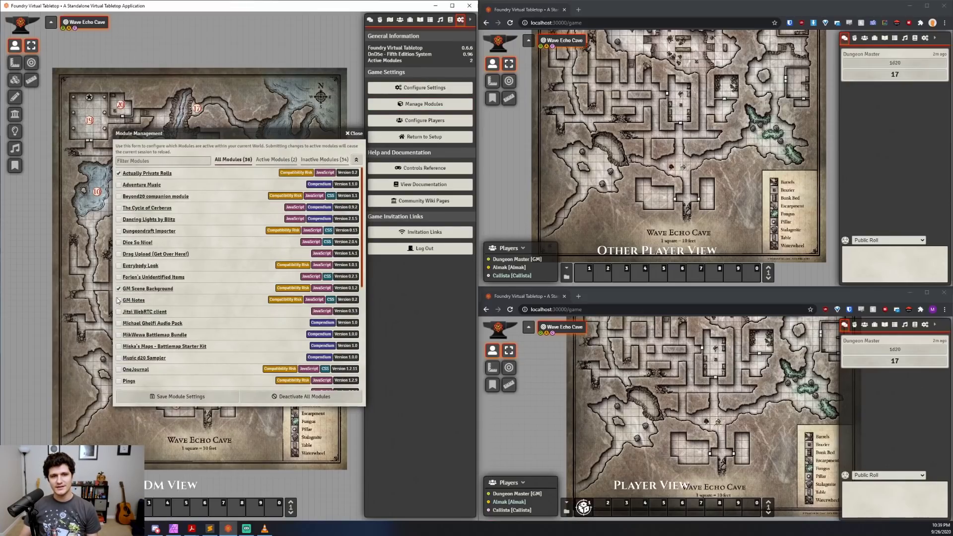
scroll(119, 301, down, 3)
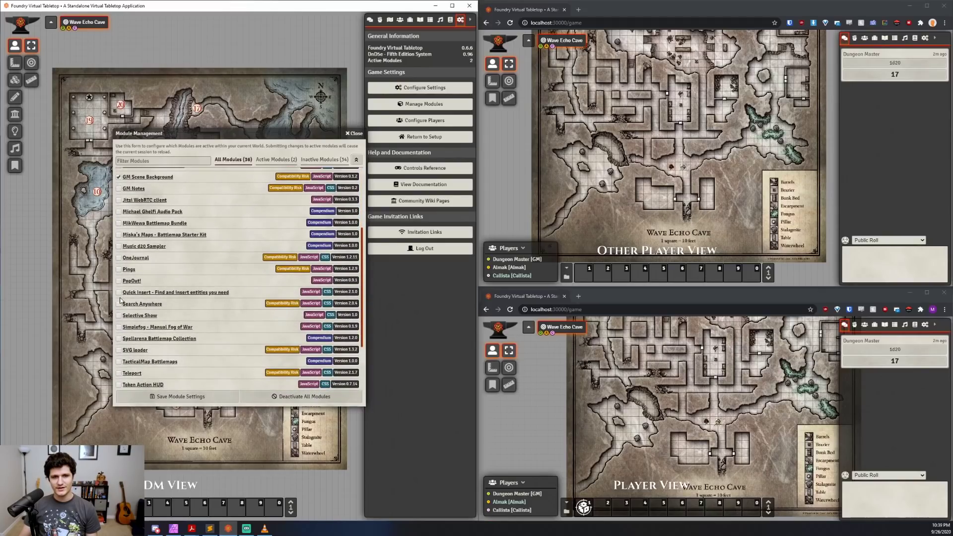
scroll(120, 300, down, 1)
click(119, 278)
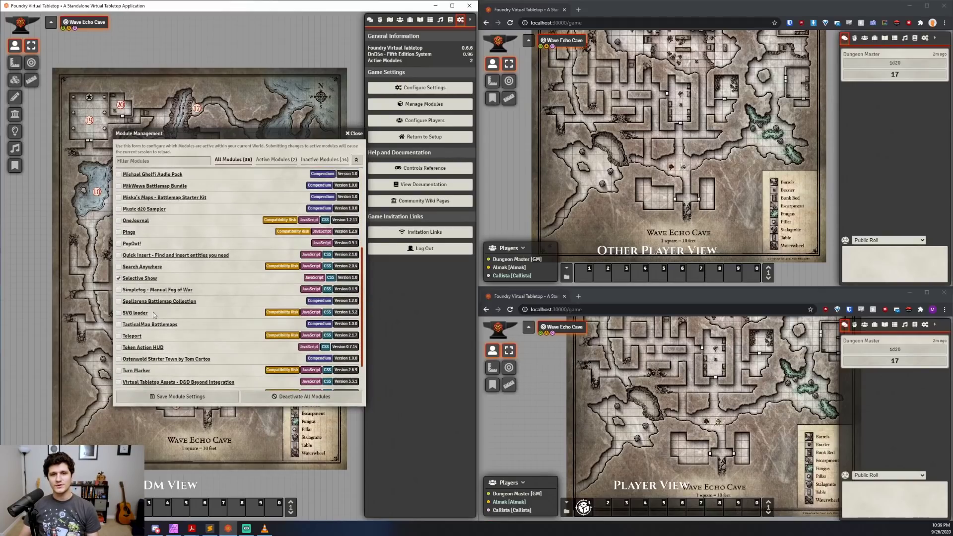
click(181, 396)
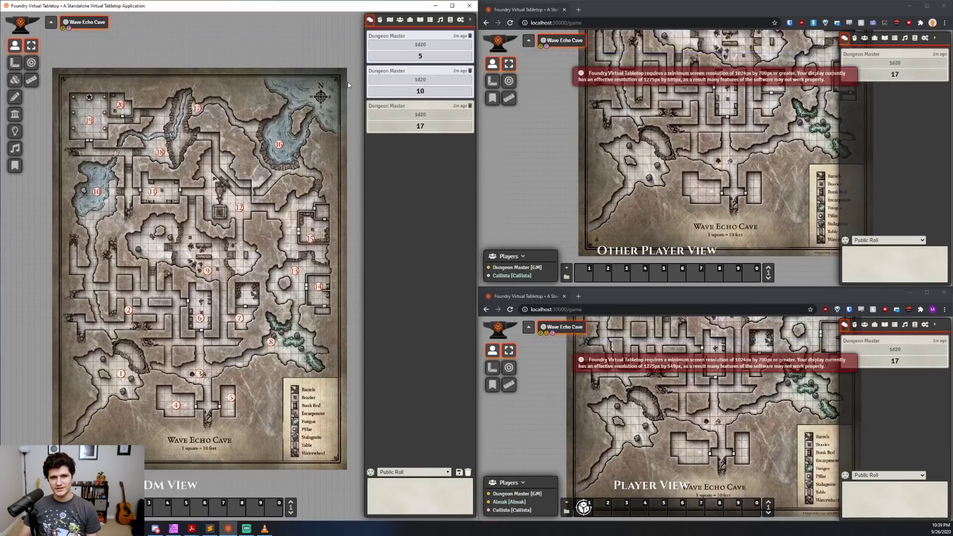
Show the Market Square journal image only to Callista, and dismiss the resolution warning in that player's view
click(420, 20)
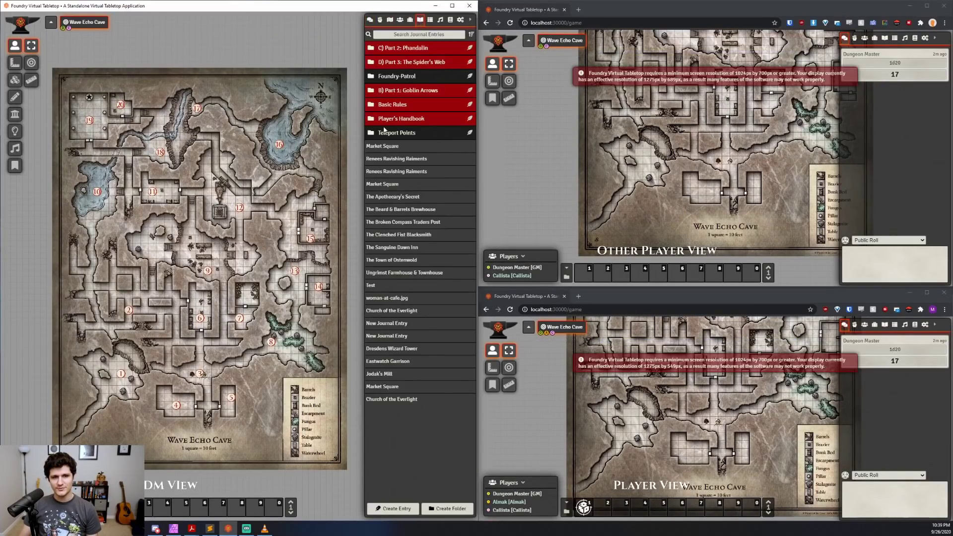
click(381, 146)
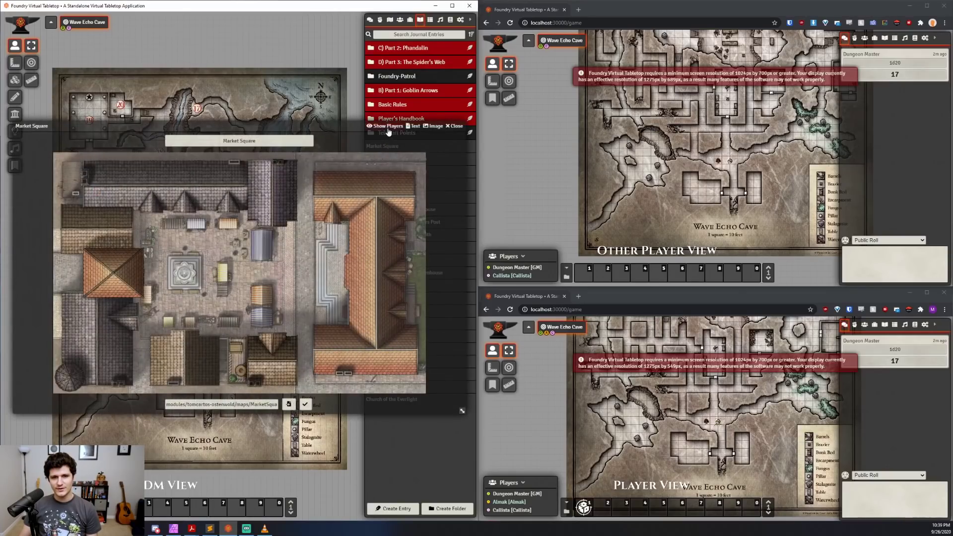
click(386, 127)
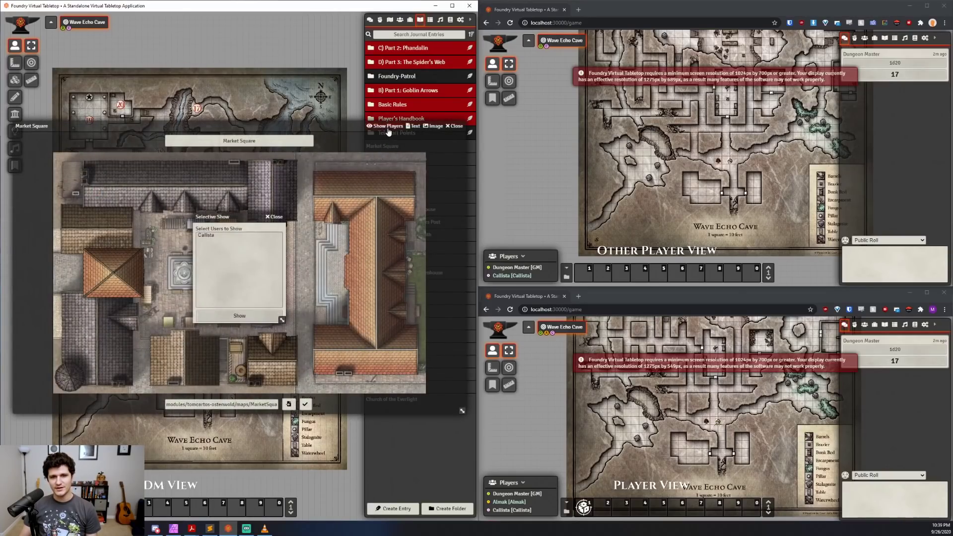
click(211, 234)
click(238, 316)
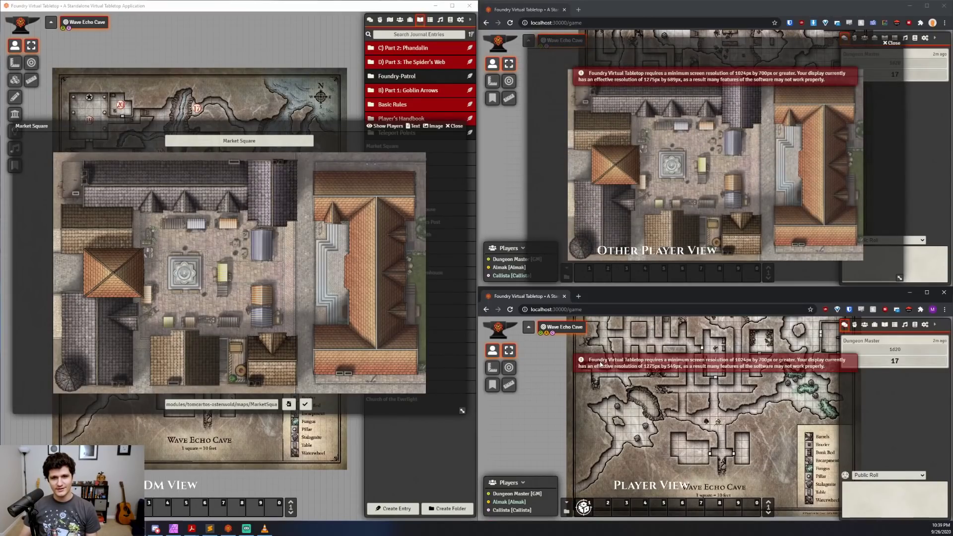
click(601, 75)
click(601, 75)
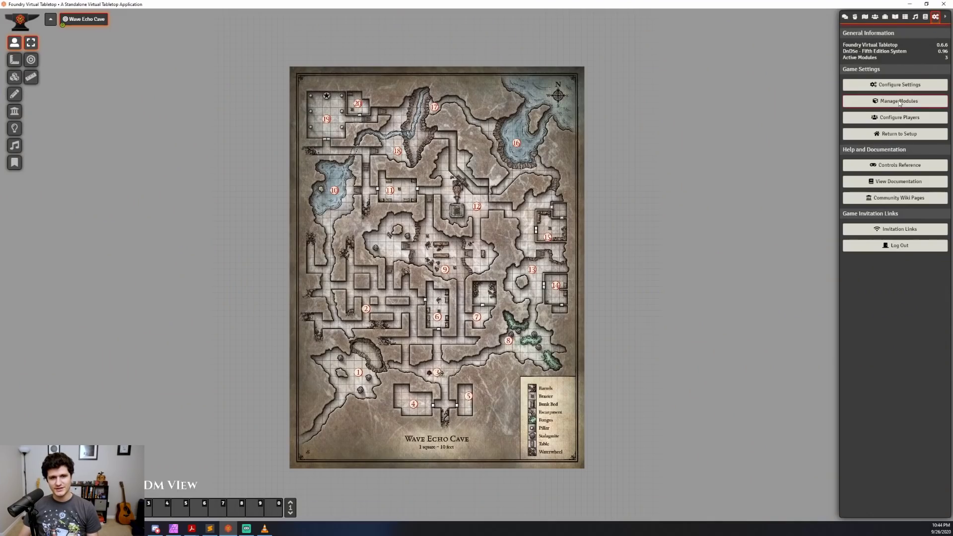
Enable the GM Notes module and save the module settings
click(898, 101)
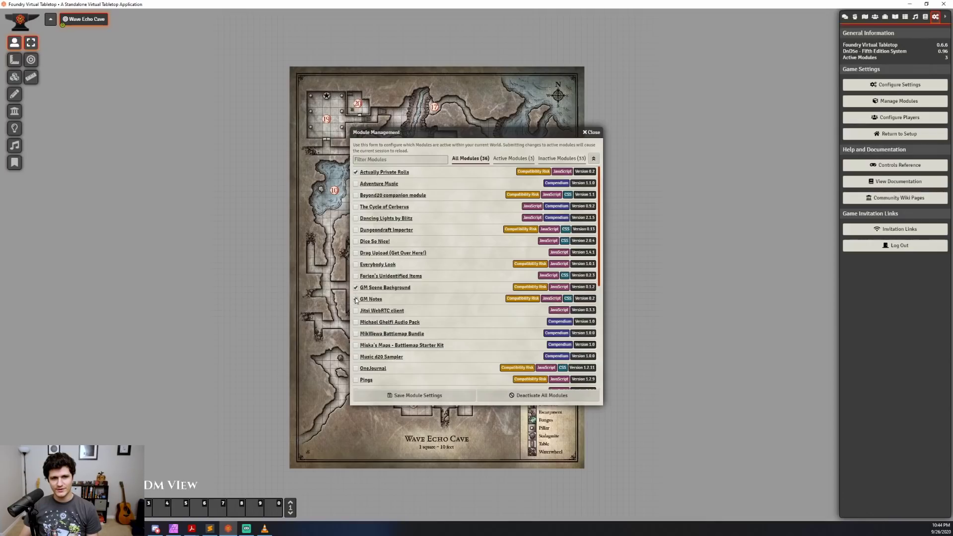
click(404, 390)
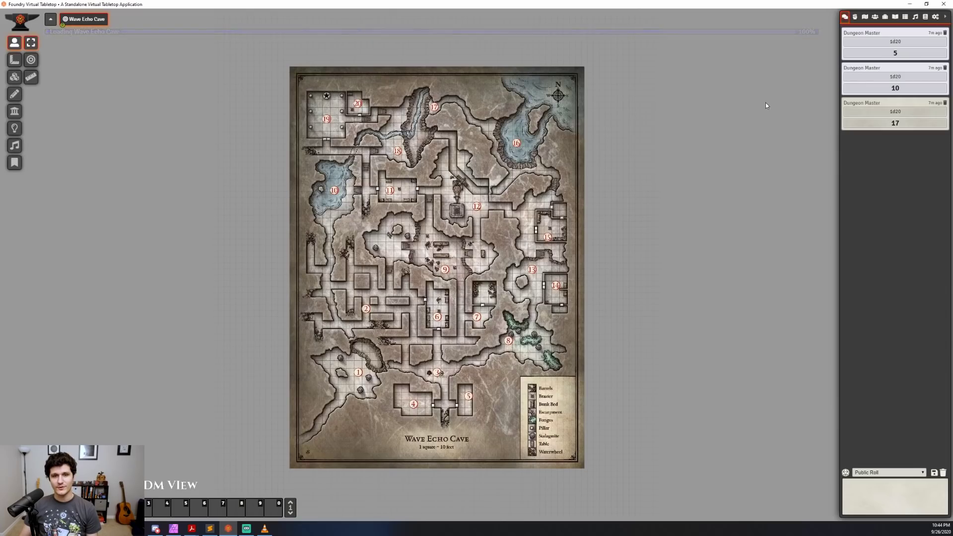
Open the GM Notes of the Lukas (Half-Orc Paladin) actor and place them beside the character sheet
click(874, 18)
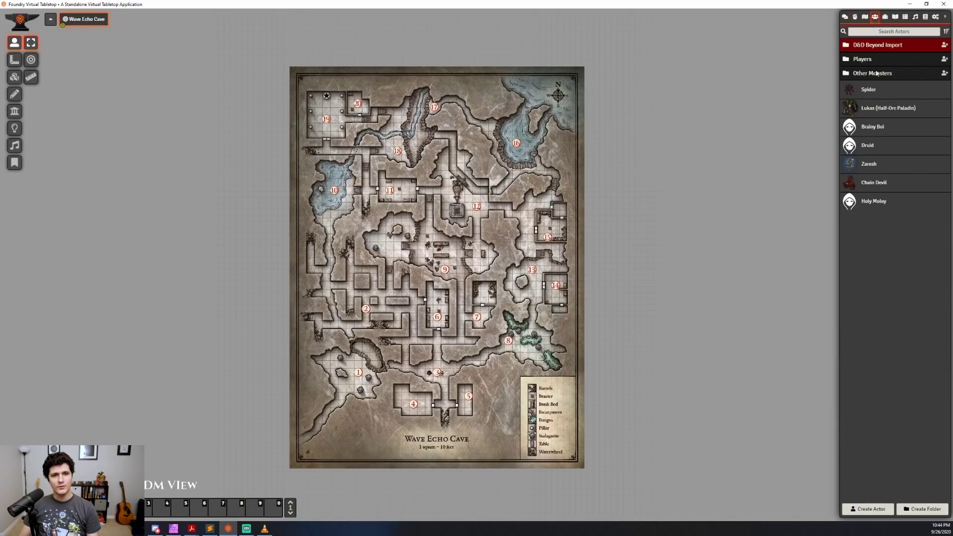
click(873, 110)
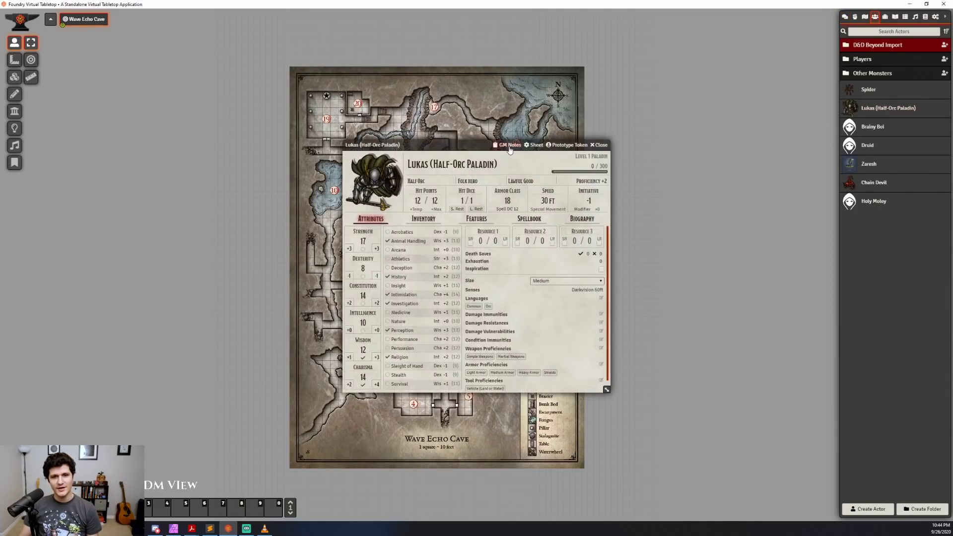
drag(474, 146, 349, 148)
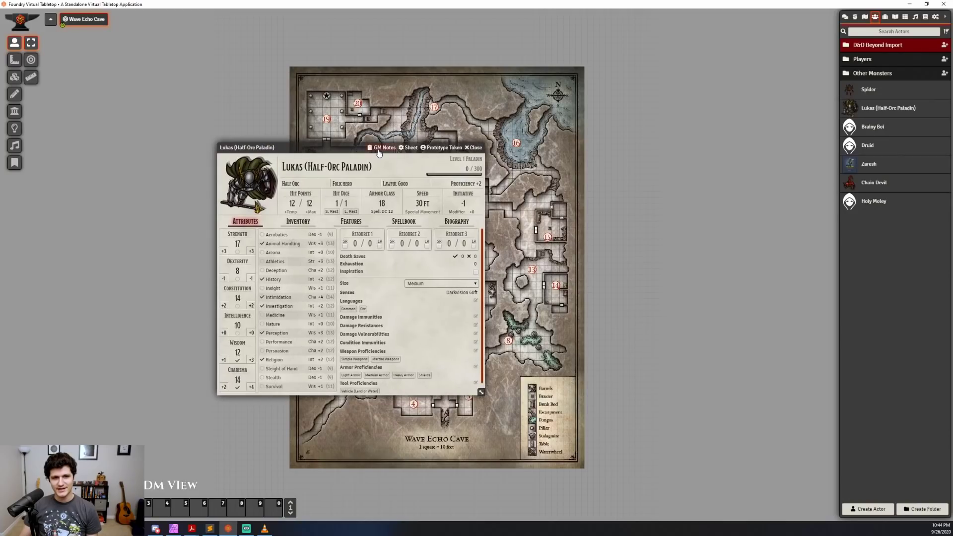
click(380, 148)
drag(414, 142, 567, 176)
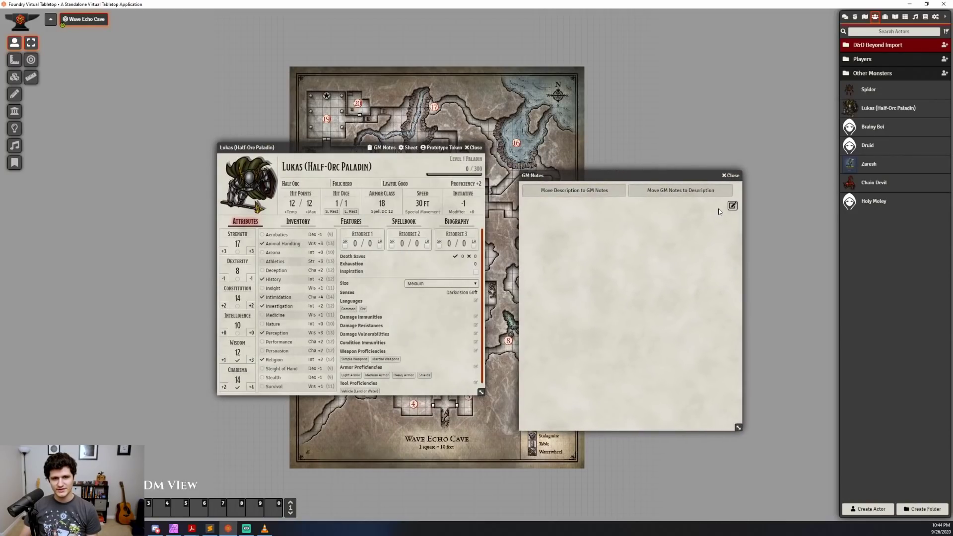
Write "This is the secret text." in Lukas's GM Notes and save the note
click(672, 235)
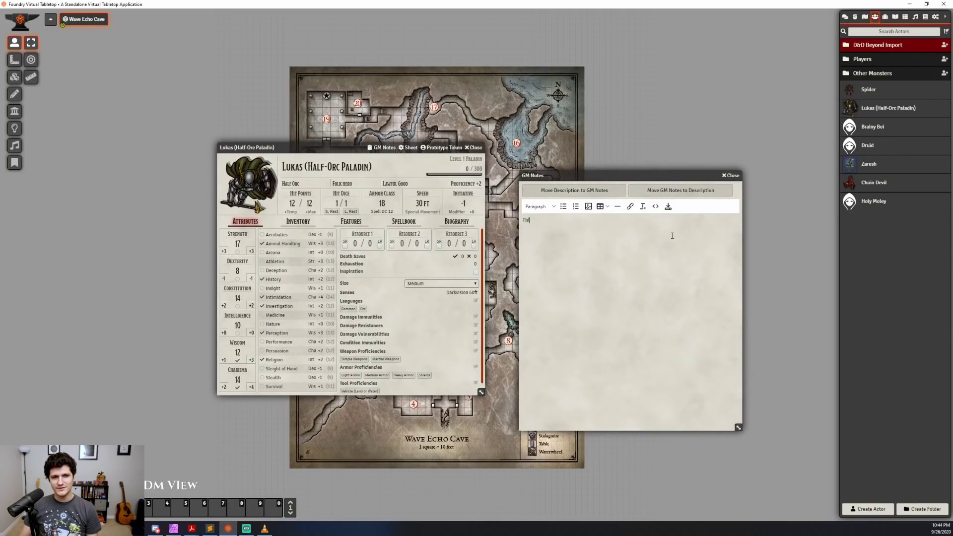
text(This is the secret text.)
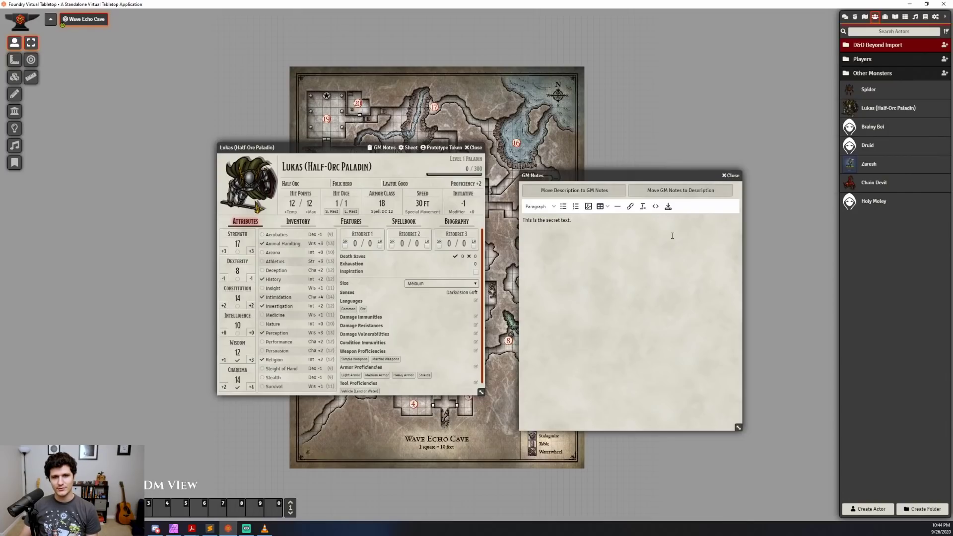
key(ctrl+s)
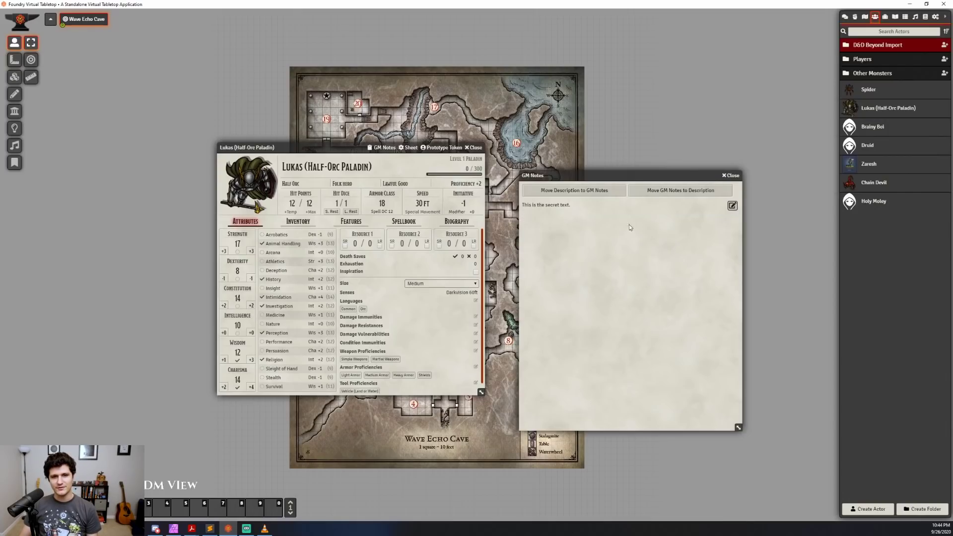
Move Lukas's description into the GM Notes and move all the notes back into the biography, closing both windows when done
click(600, 195)
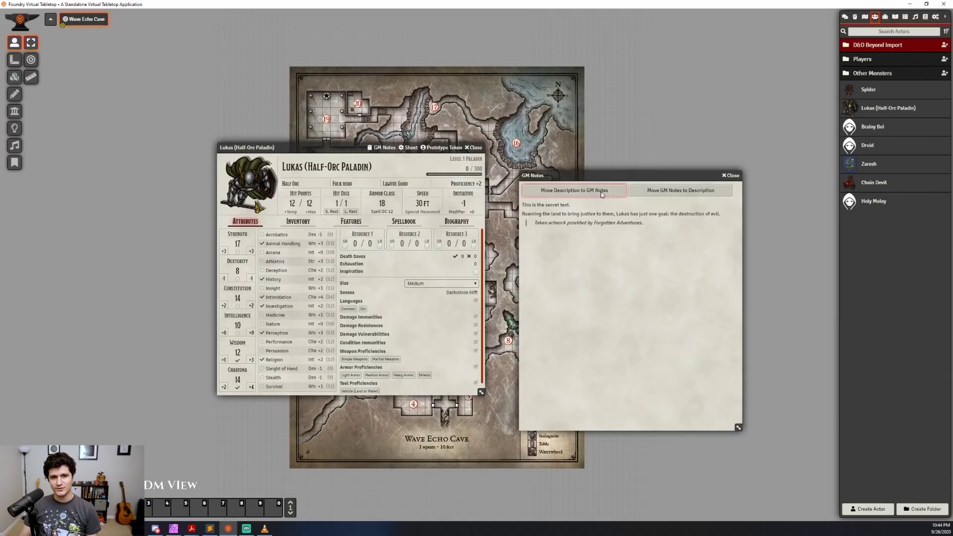
click(456, 221)
click(666, 192)
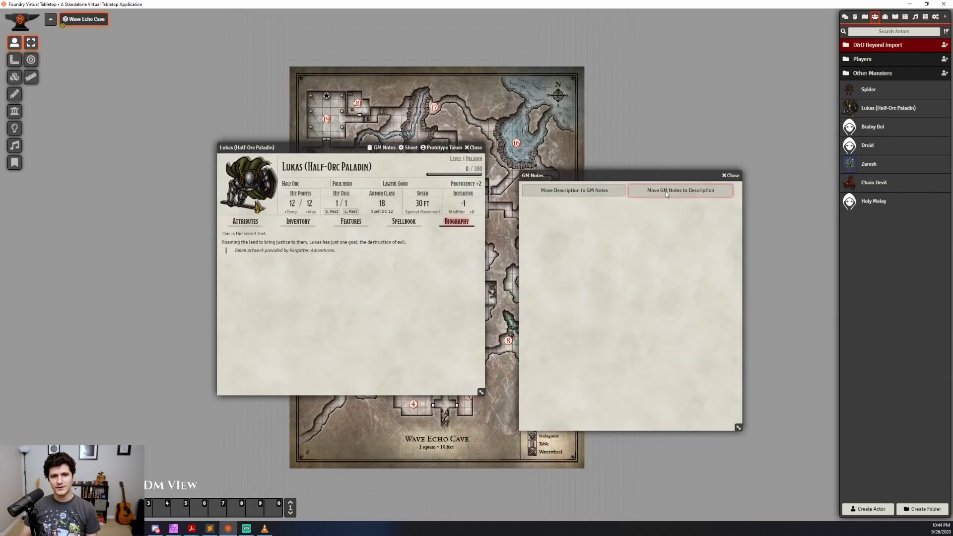
click(588, 191)
click(667, 192)
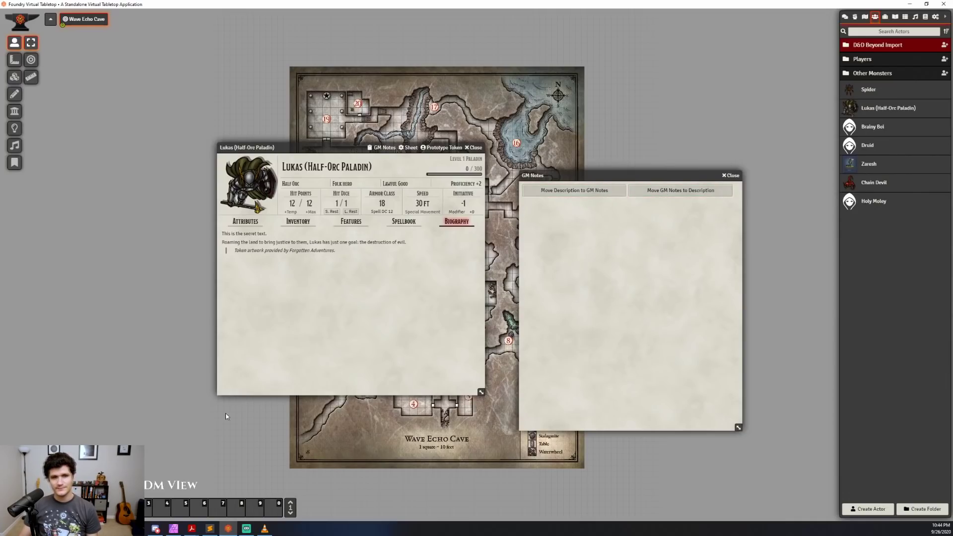
key(Escape)
Enable the Drag Upload (Get Over Here!) module and save the module settings
click(934, 17)
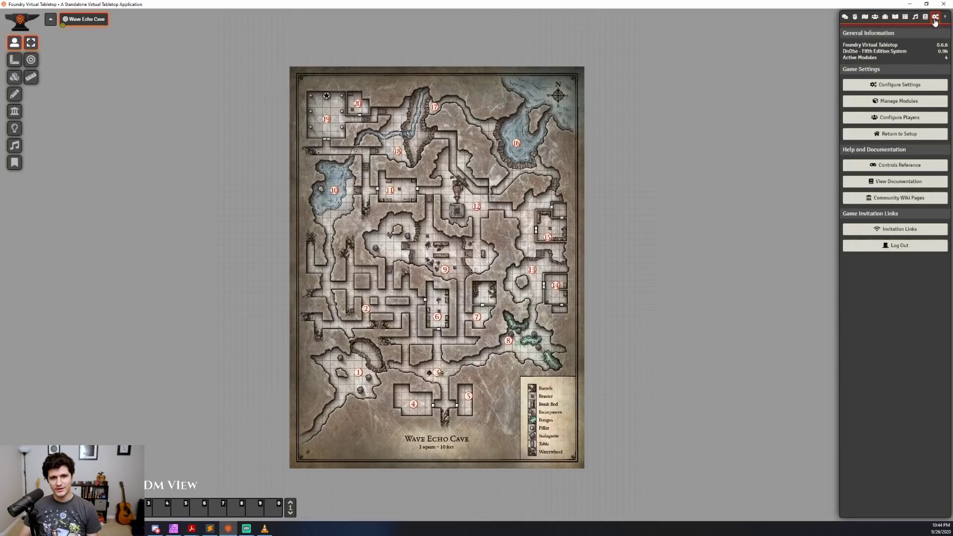
click(888, 102)
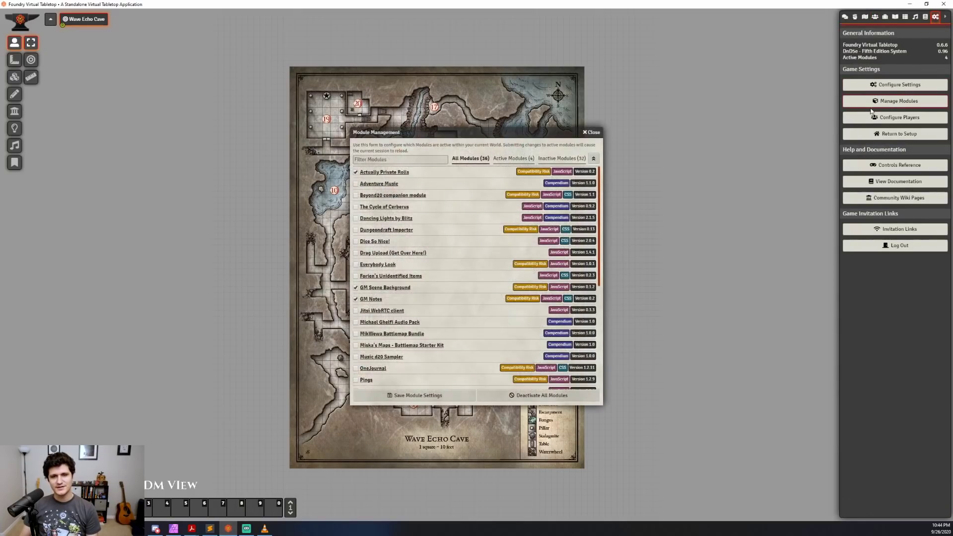
click(355, 253)
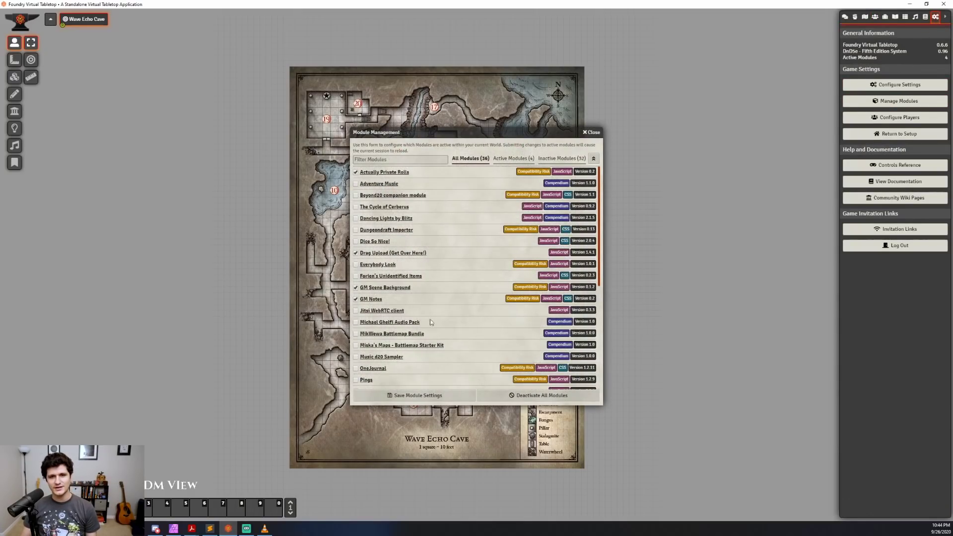
click(427, 395)
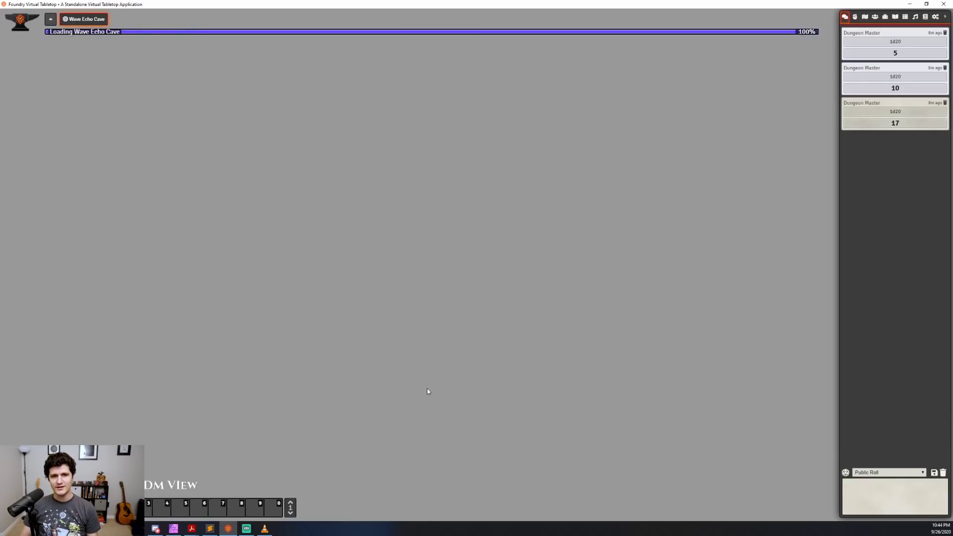
Drop the Giant Spider Red image file onto the corridor northwest of area 3 and create it as an actorless token
scroll(411, 365, up, 4)
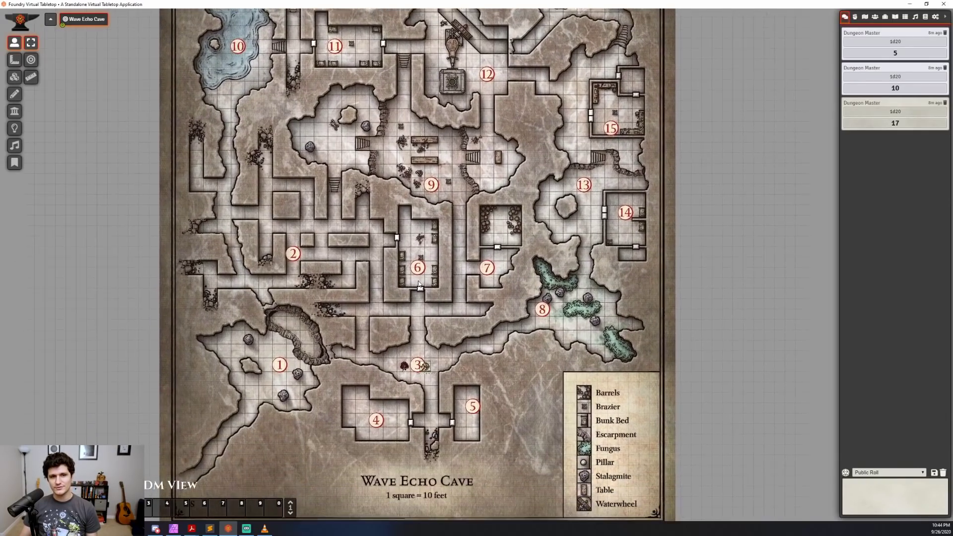
drag(418, 285, 425, 274)
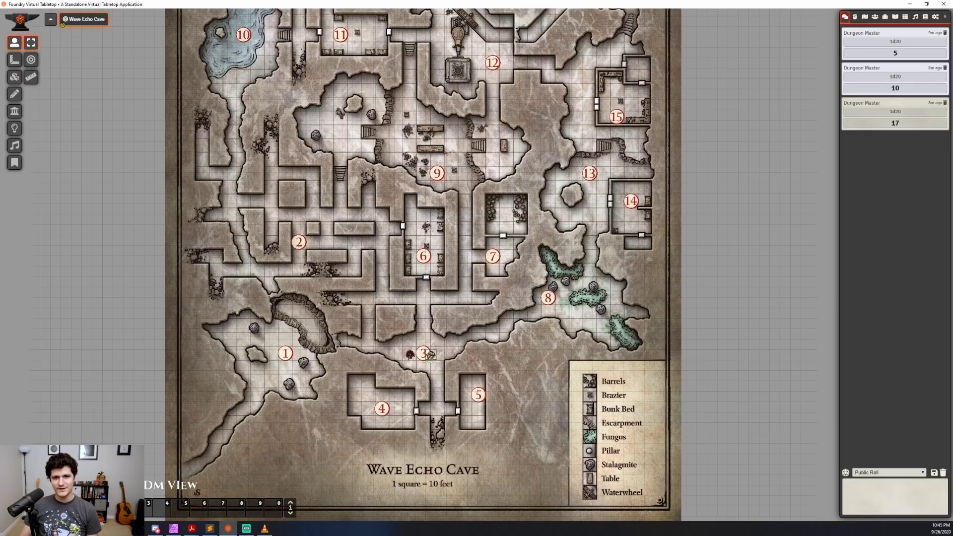
drag(343, 314, 383, 295)
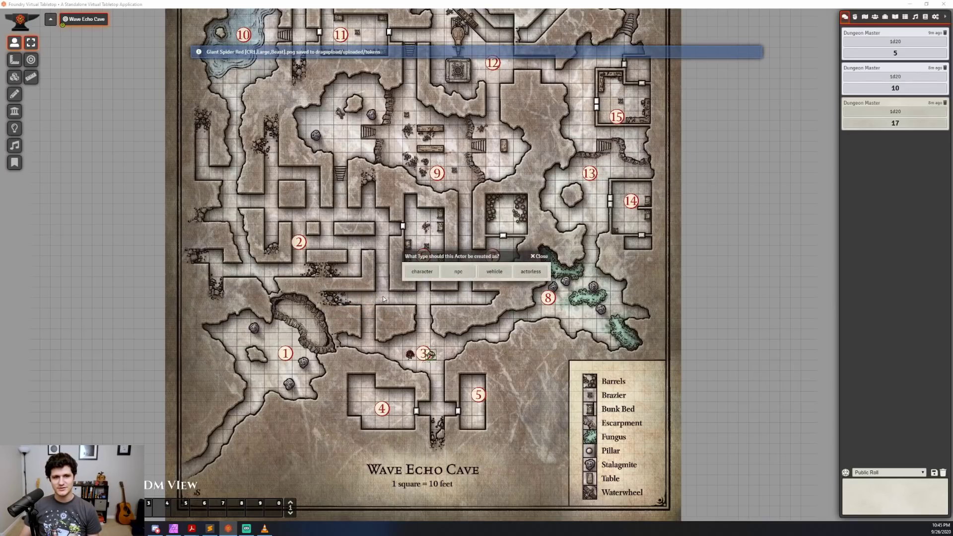
click(530, 273)
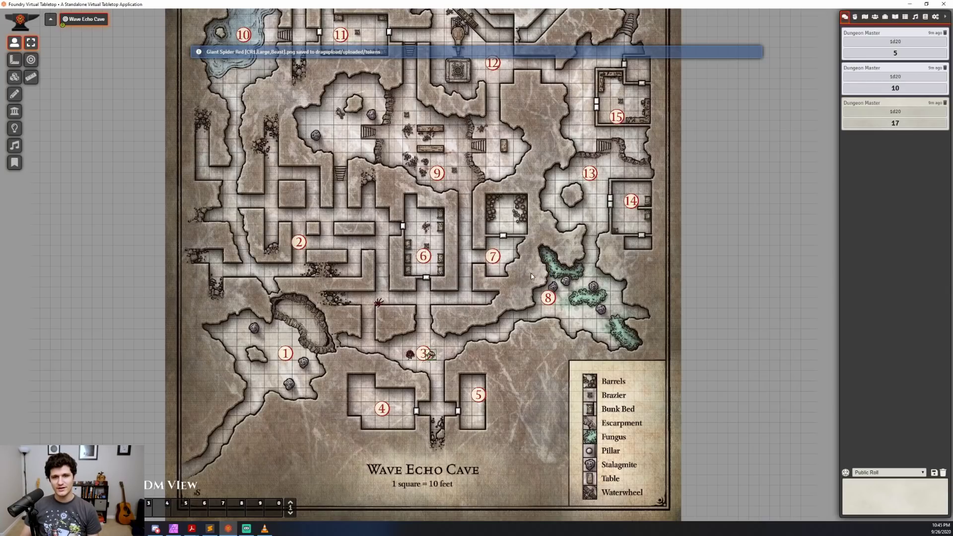
Open the new Giant Spider Red token's sheet to inspect it, and close it
double_click(379, 303)
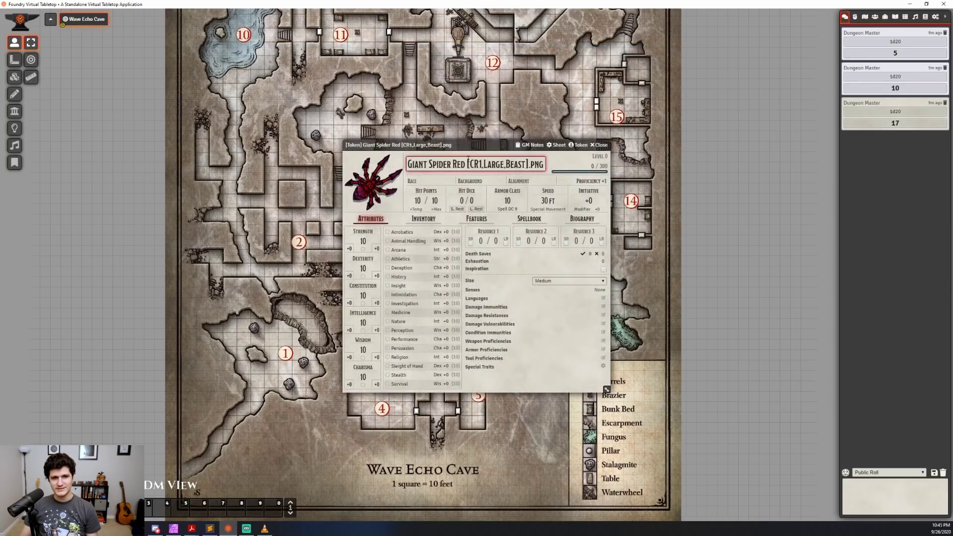
drag(555, 144, 674, 154)
click(709, 150)
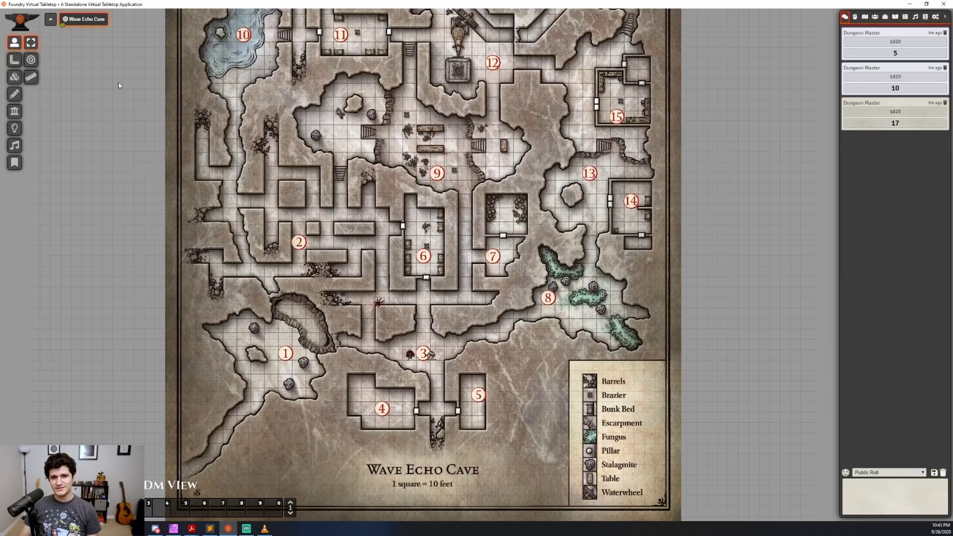
Place a video file as a tile over the middle of the map and the Giant Spider Red image as a tile by area 5
click(14, 77)
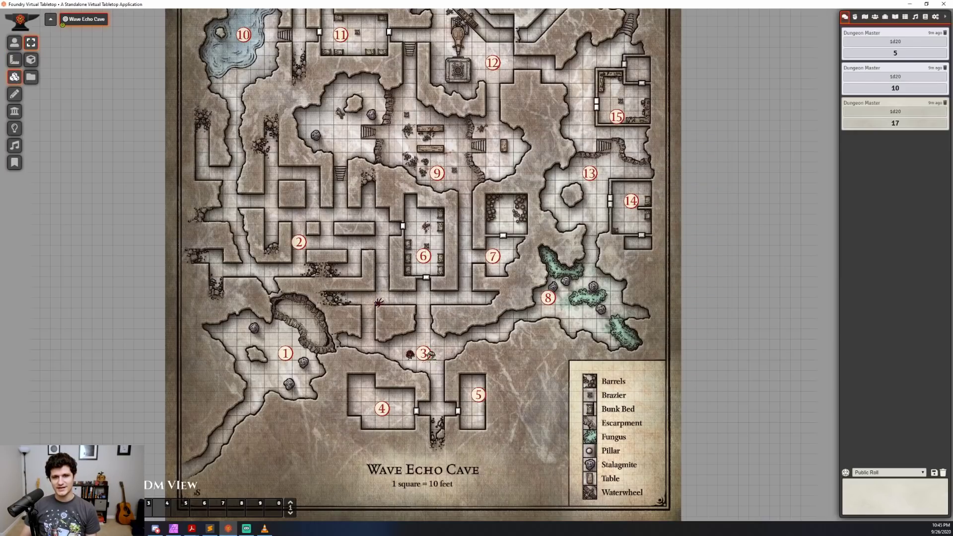
drag(0, 288, 712, 403)
drag(620, 330, 543, 222)
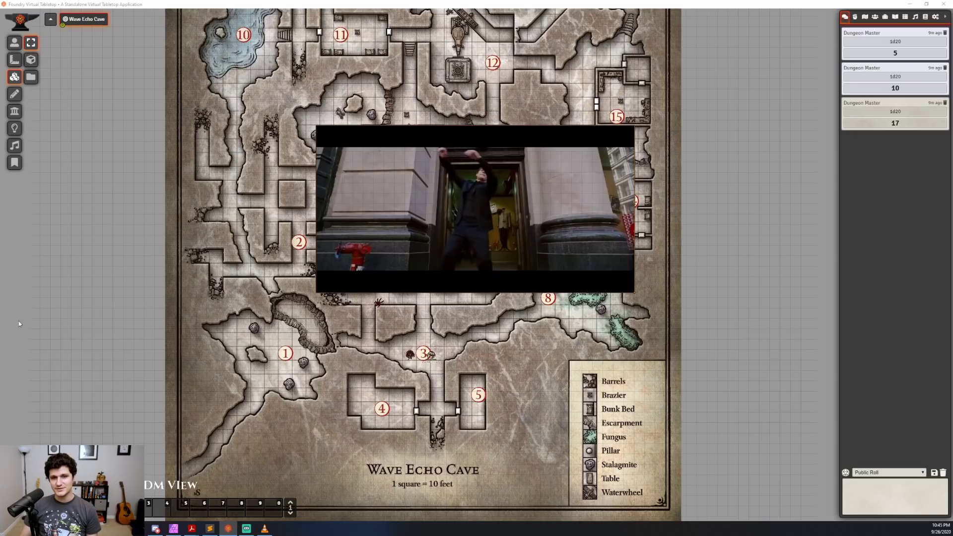
drag(19, 324, 497, 419)
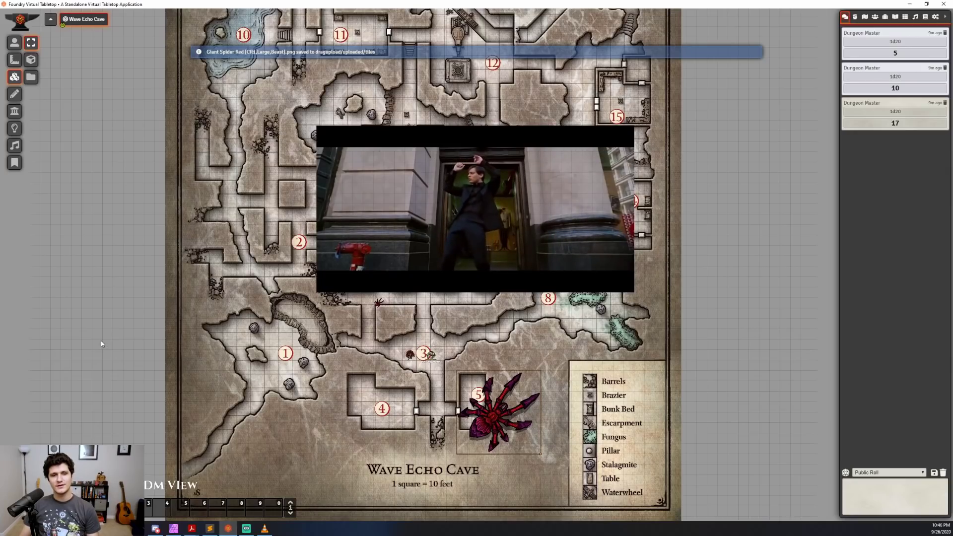
Drop lmop-dm.jpg near area 1 as a journal note and close the journal image that opens
click(15, 95)
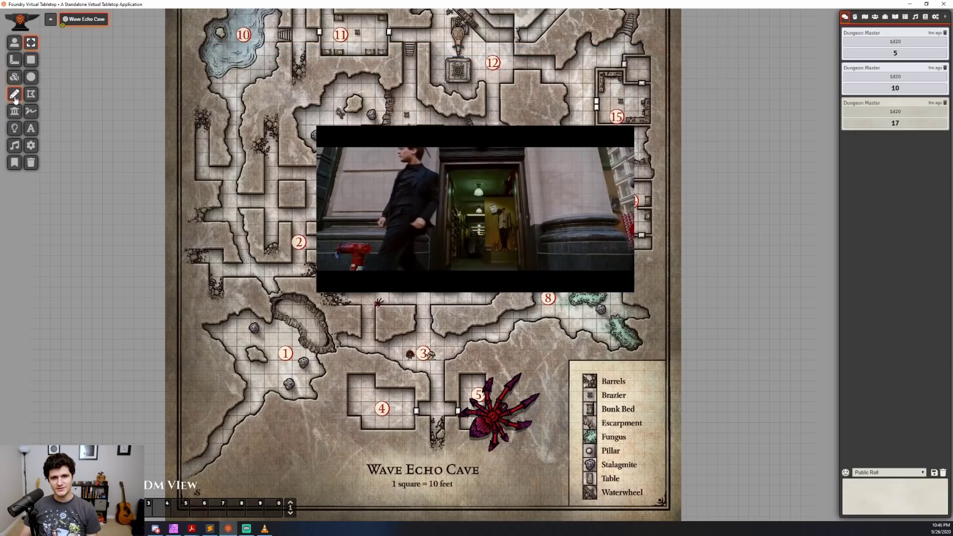
click(15, 162)
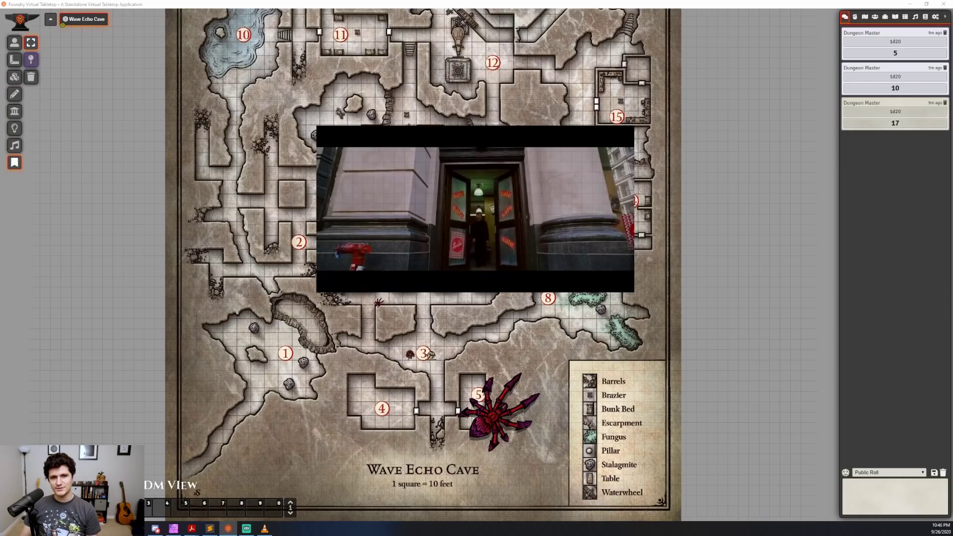
drag(100, 288, 235, 332)
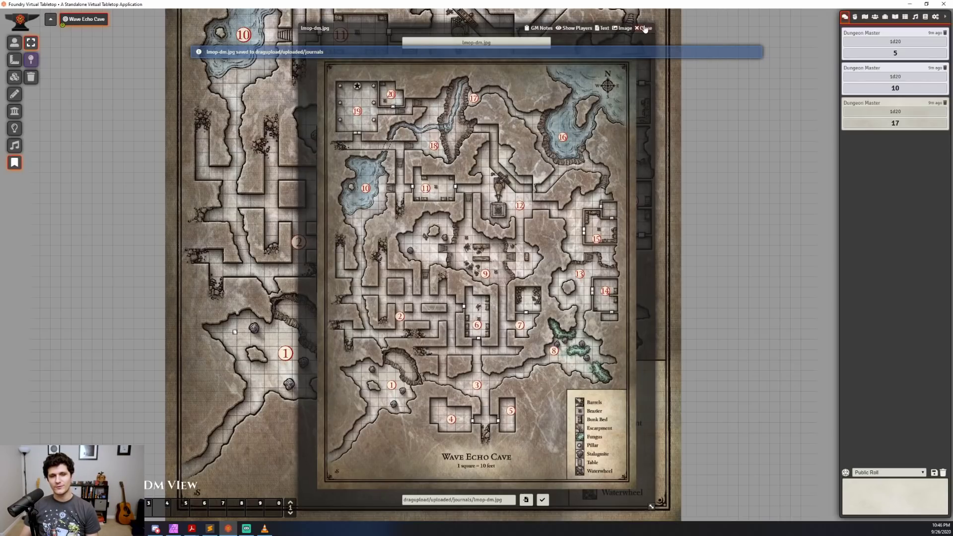
click(644, 28)
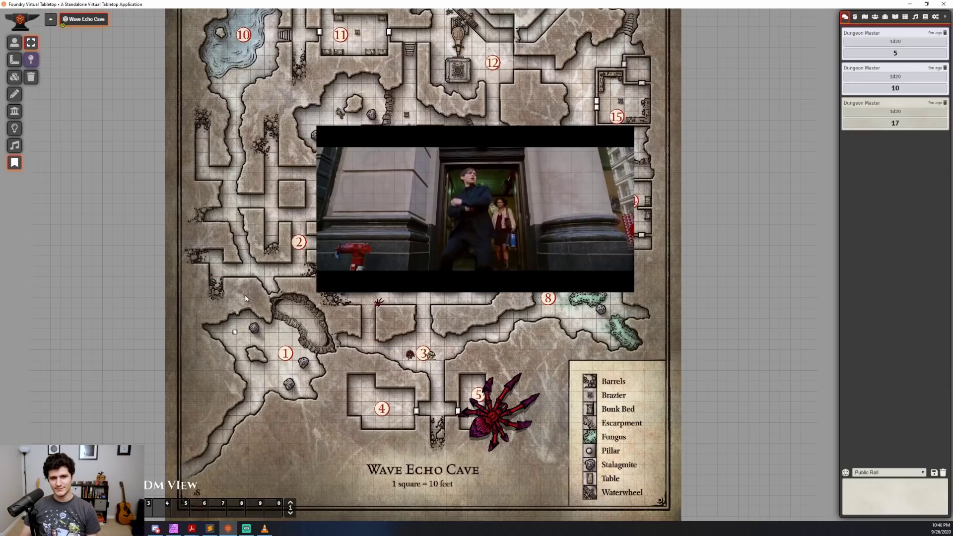
Drop sound-effect.mp3 just east of area 3 as an ambient sound, and check its configuration without changing it
drag(235, 331, 465, 348)
scroll(465, 348, up, 8)
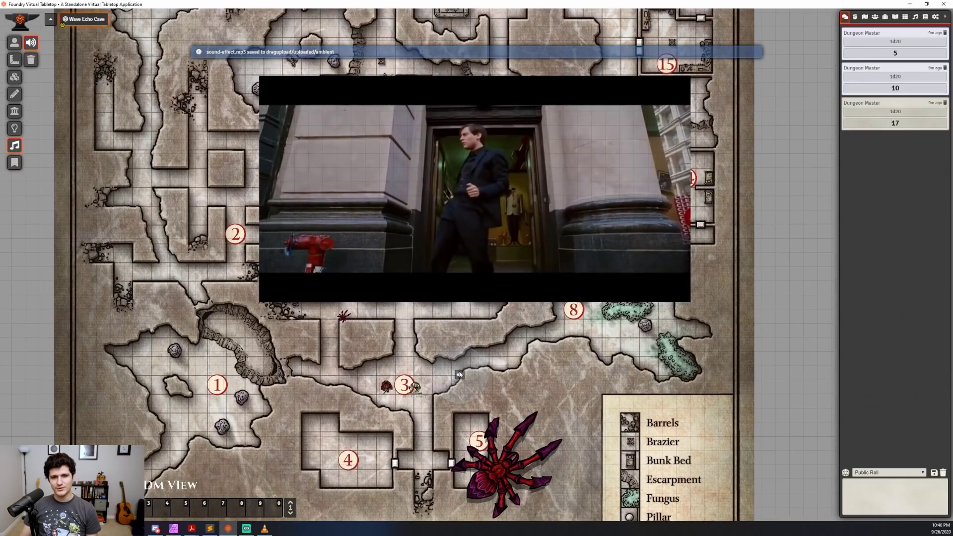
double_click(461, 388)
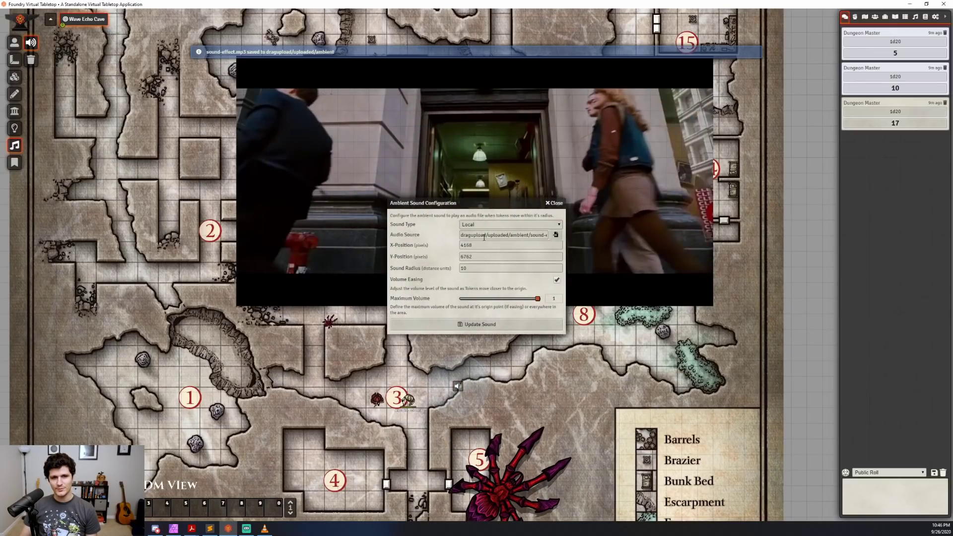
drag(547, 207, 660, 316)
click(661, 313)
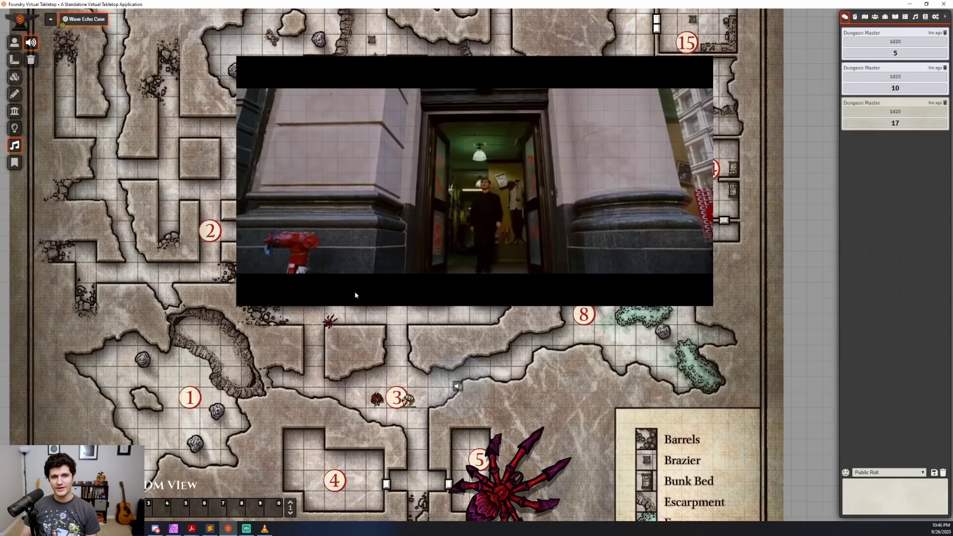
Examine the tokens, tiles and journals folders under dragupload/uploaded in the tile browser
click(15, 76)
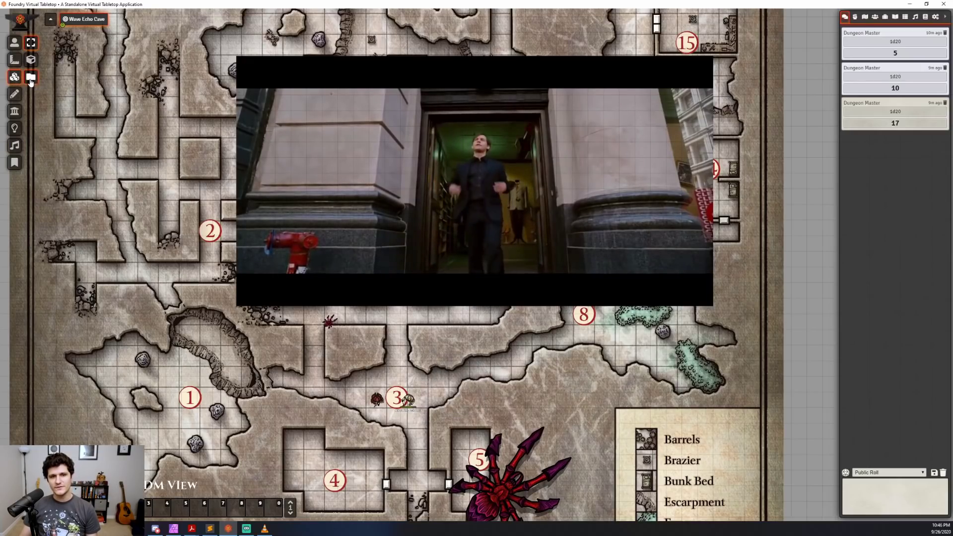
click(31, 77)
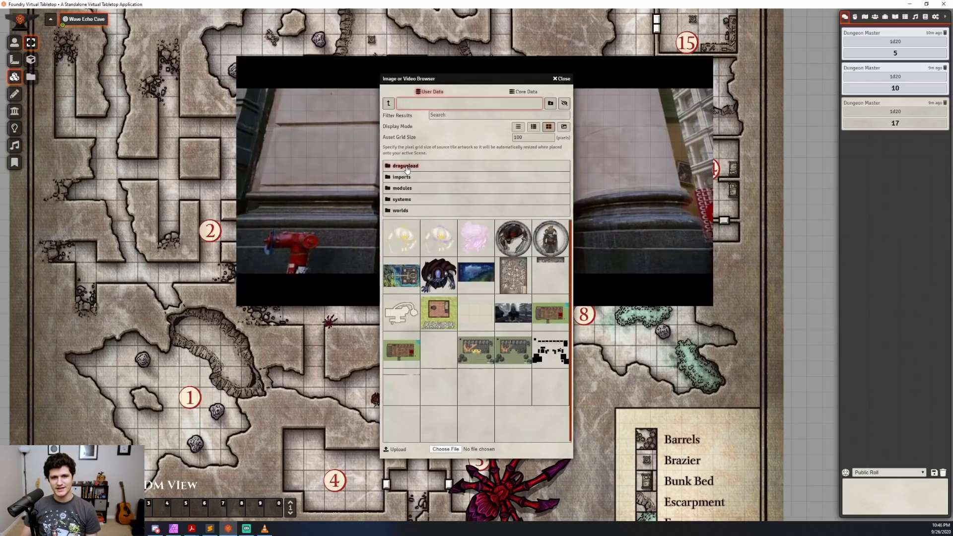
click(408, 167)
click(410, 167)
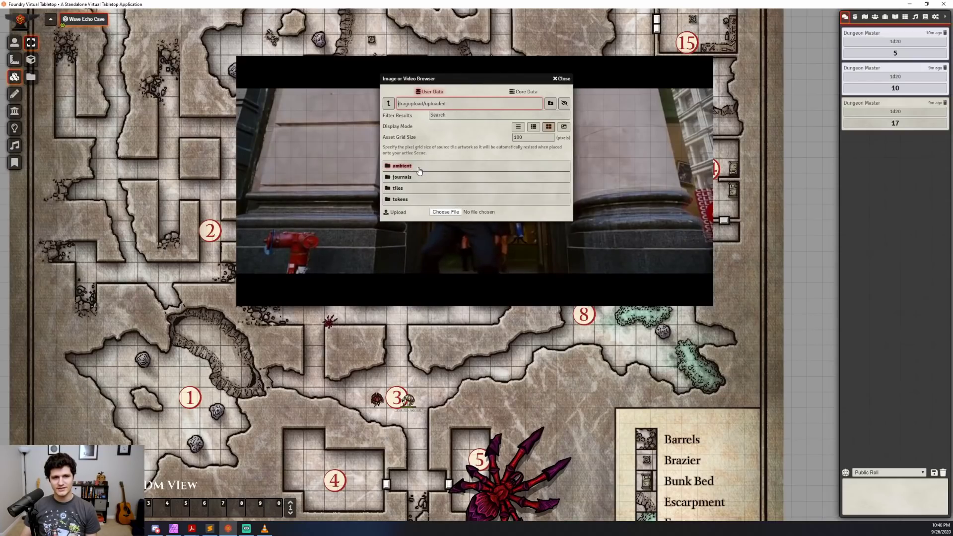
click(410, 200)
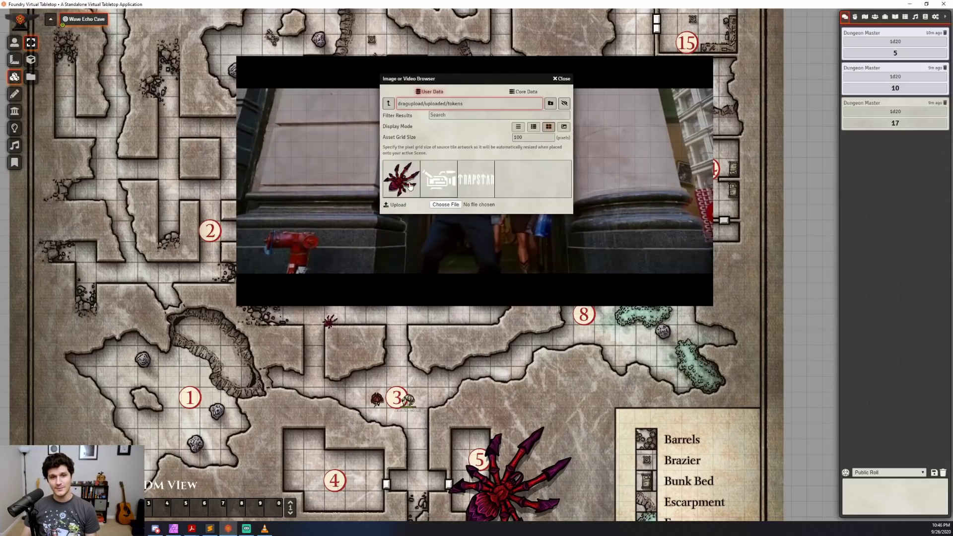
click(388, 103)
click(404, 188)
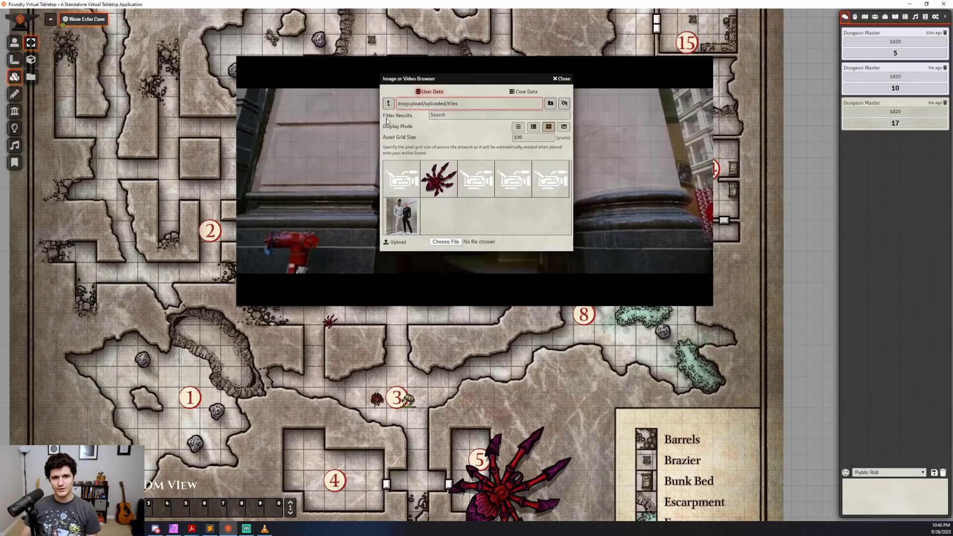
click(388, 104)
click(402, 177)
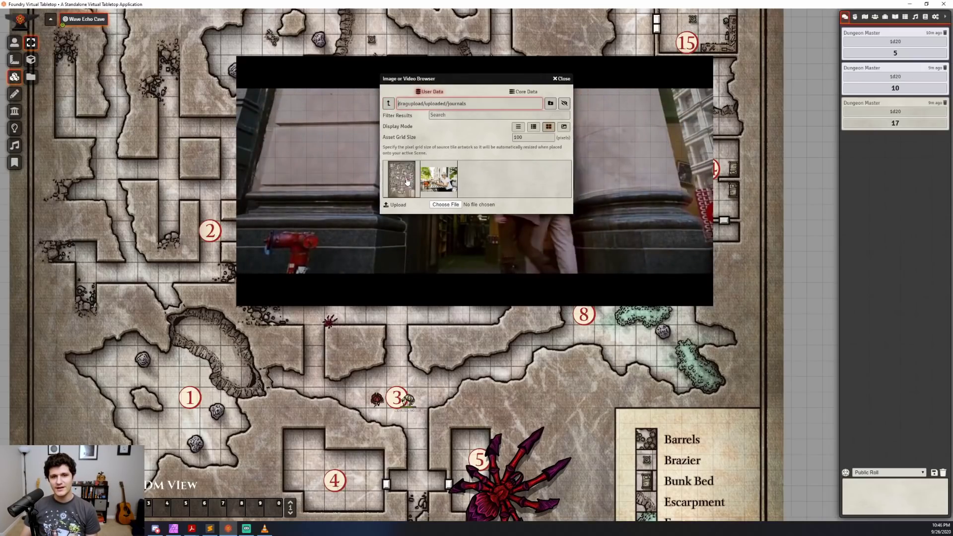
click(389, 105)
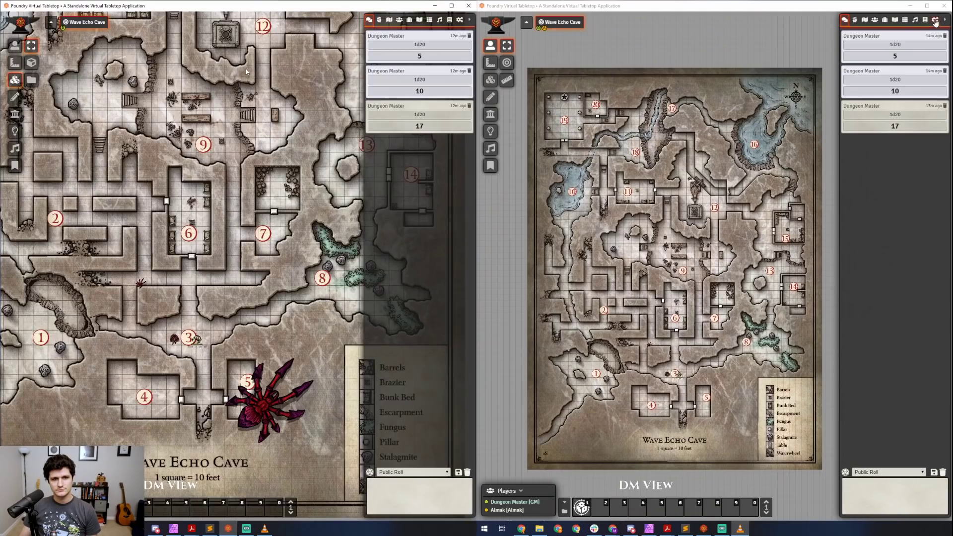
Enable Quick Insert in one Foundry window and Search Anywhere in the other, and save both module settings
click(934, 19)
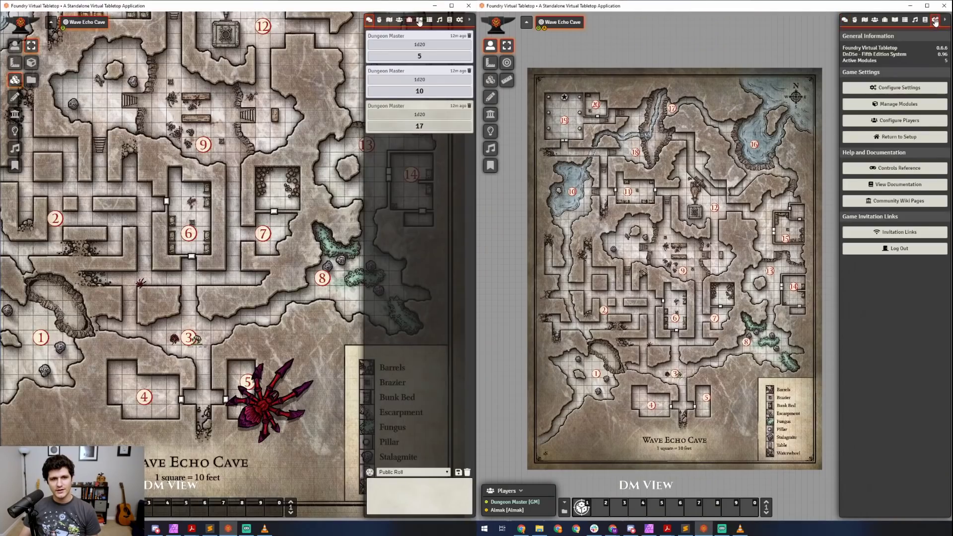
click(459, 19)
click(896, 105)
click(422, 103)
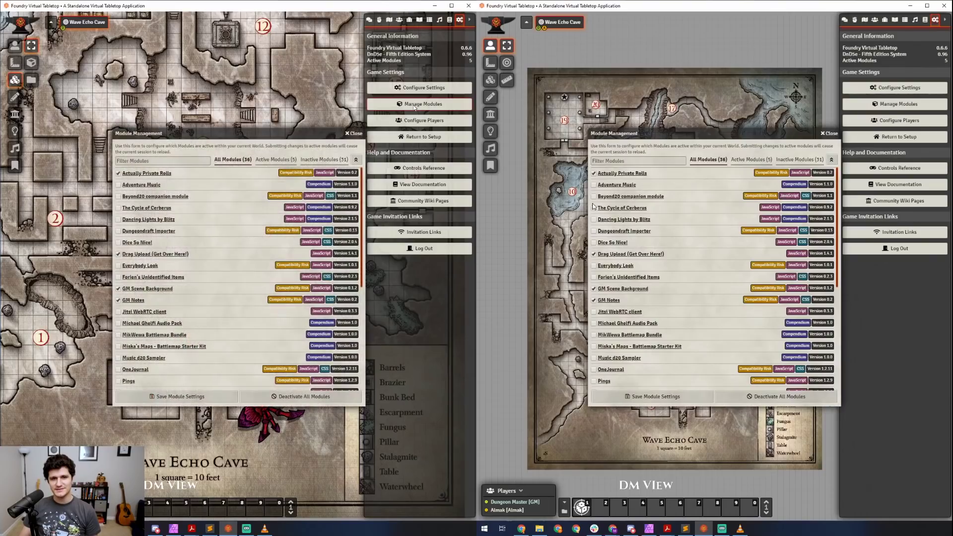
scroll(635, 235, down, 5)
scroll(634, 236, down, 2)
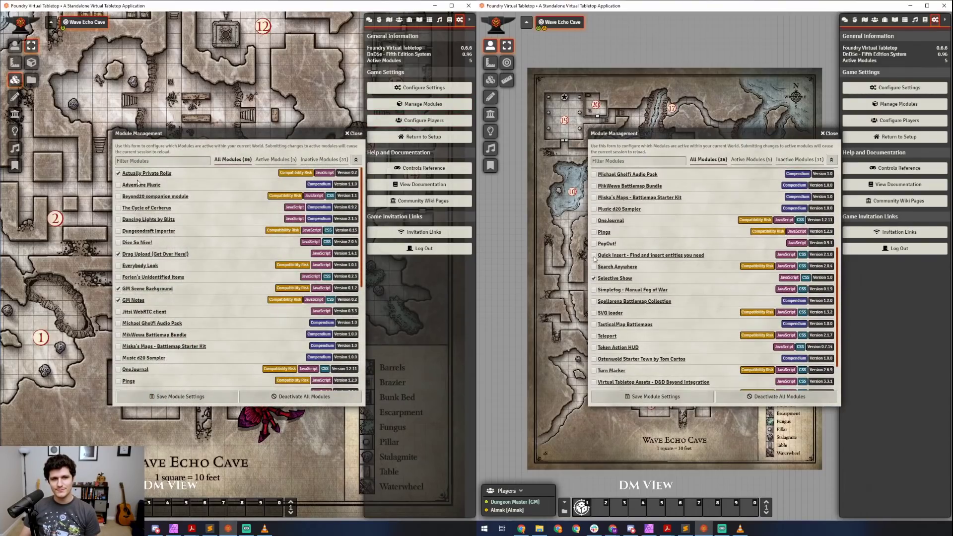
scroll(135, 296, down, 5)
click(668, 397)
click(118, 304)
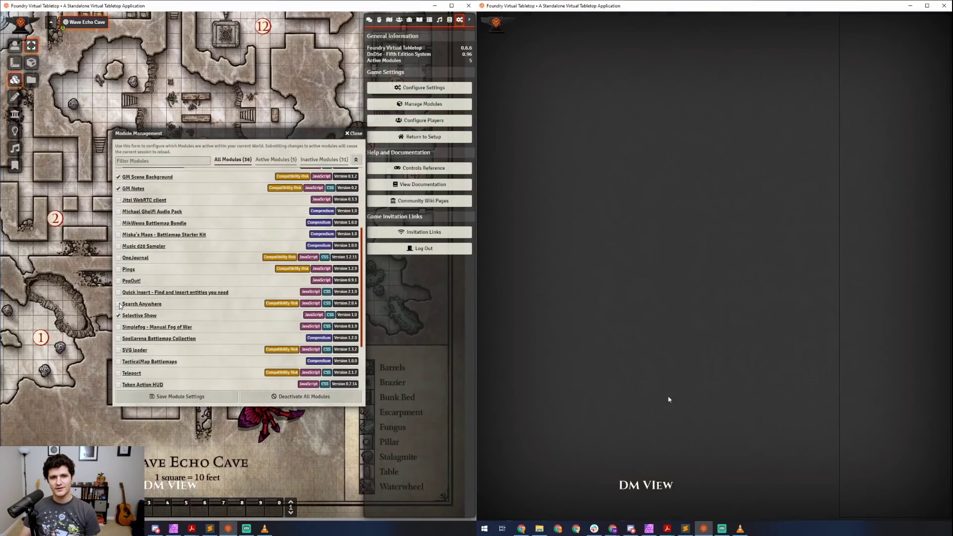
click(175, 395)
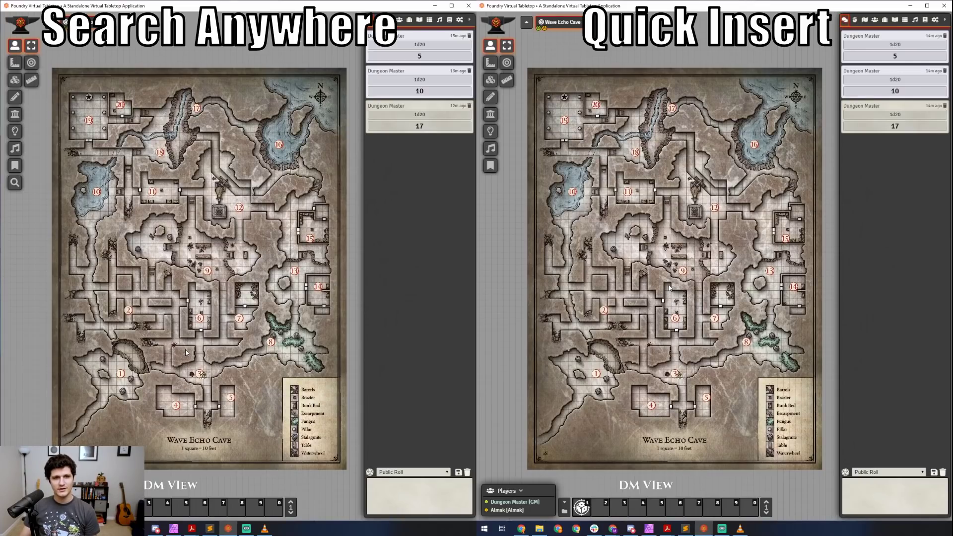
Open the Search Anywhere and Quick Insert searches side by side and look up "spider"
key(ctrl+space)
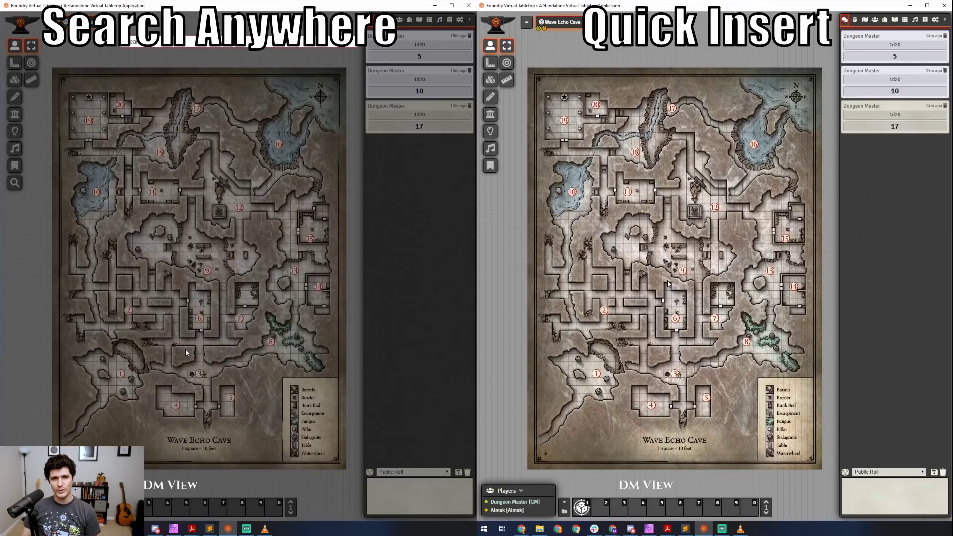
key(ctrl+space)
text(spiderspider)
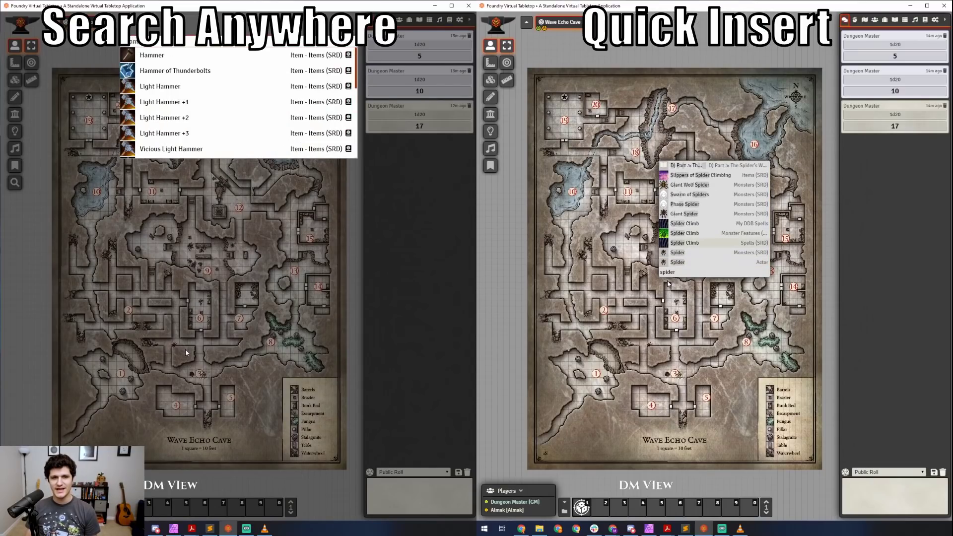
Replace the search text with "paladin" in both modules, compare the matches, and dismiss both searches
key(Escape)
key(BackSpace)
key(BackSpace)
key(BackSpace)
key(BackSpace)
key(BackSpace)
key(BackSpace)
text(paladinpaladin)
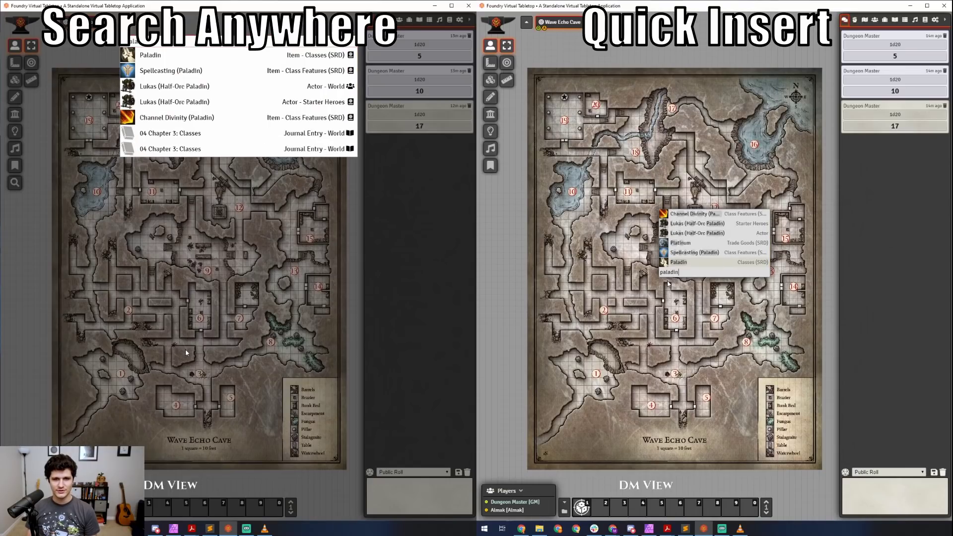
key(Escape)
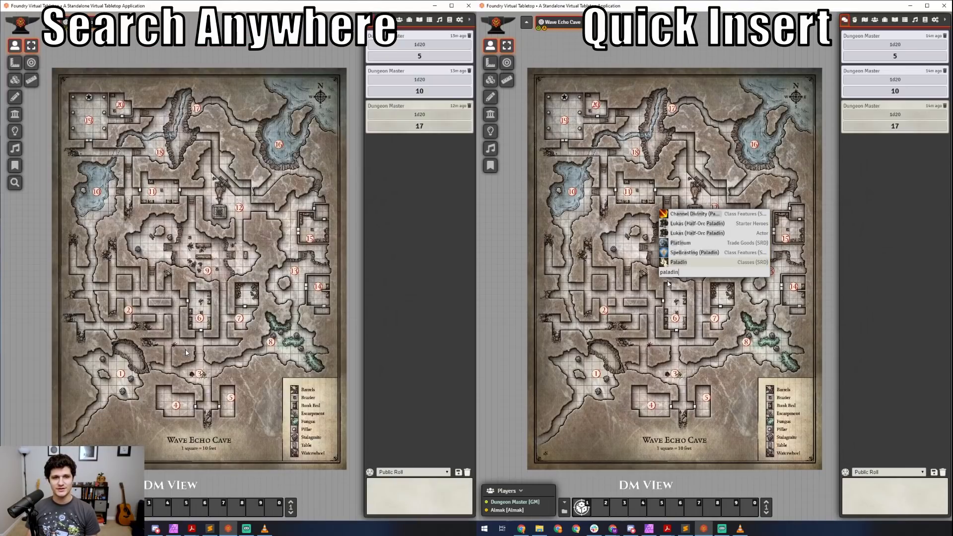
key(Escape)
Open the module settings in both windows and arrange the dialogs to compare the Search Anywhere and Quick Insert options
click(460, 19)
click(935, 20)
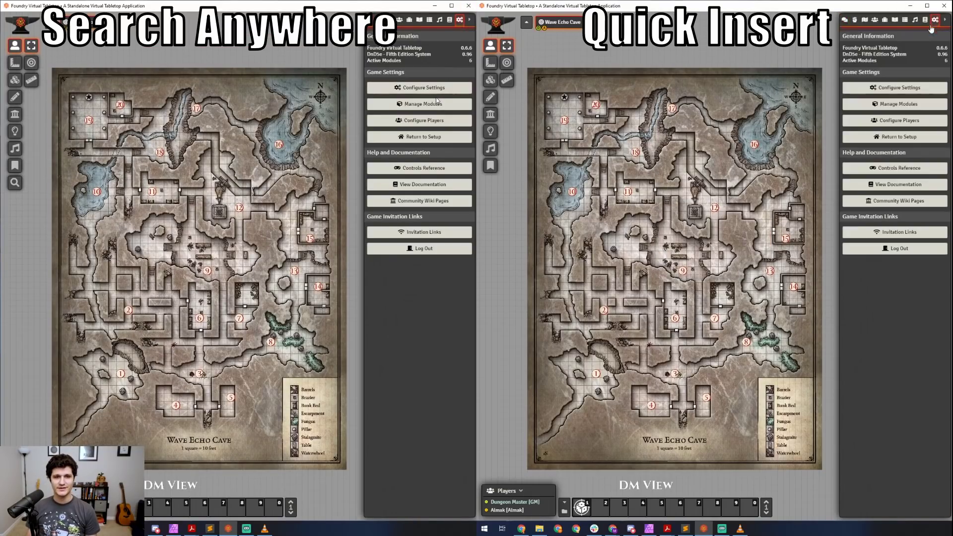
click(900, 88)
click(432, 88)
click(789, 172)
click(306, 164)
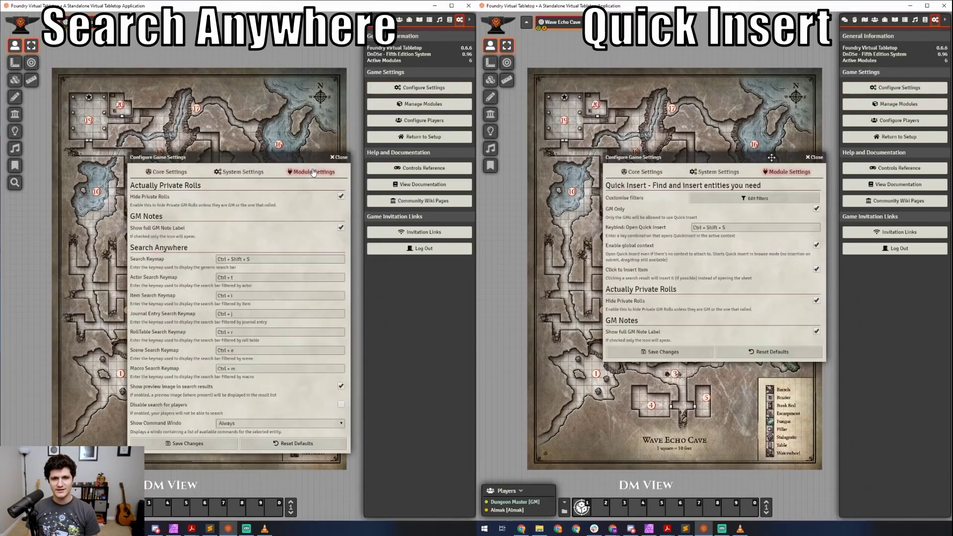
drag(695, 157, 680, 134)
drag(292, 145, 283, 134)
drag(680, 134, 663, 109)
drag(283, 134, 270, 110)
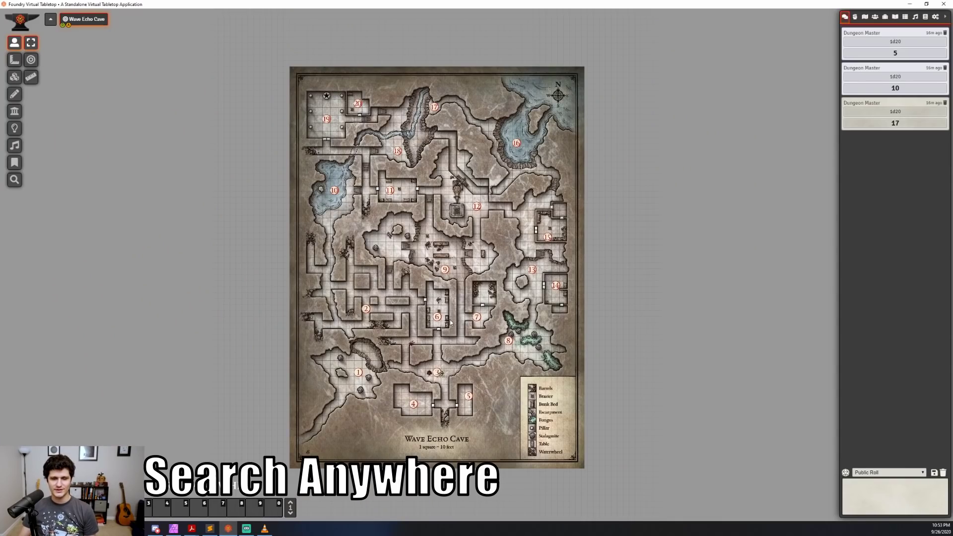
Search the actors for "spider" with Search Anywhere and clear the search text
key(ctrl+space)
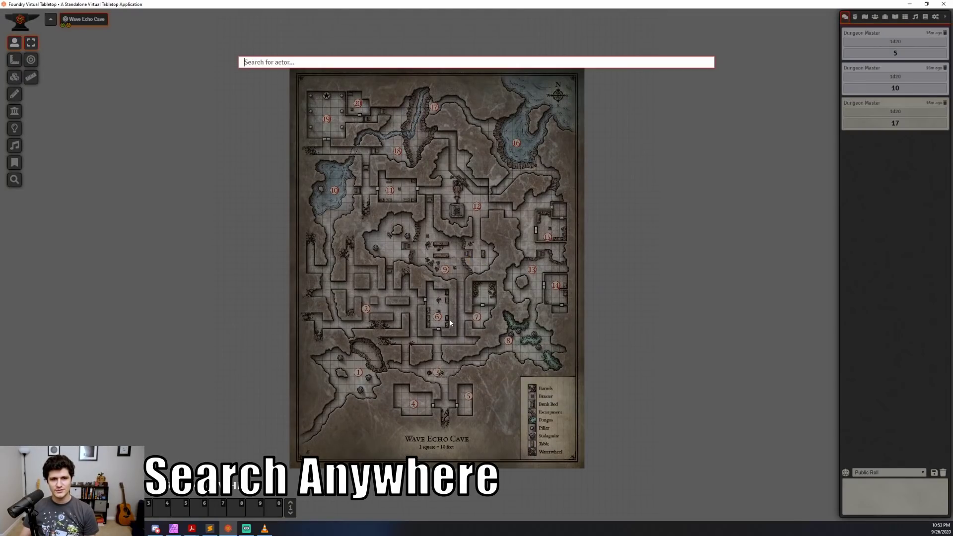
text(spider)
key(BackSpace)
key(BackSpace)
key(BackSpace)
key(BackSpace)
key(BackSpace)
key(BackSpace)
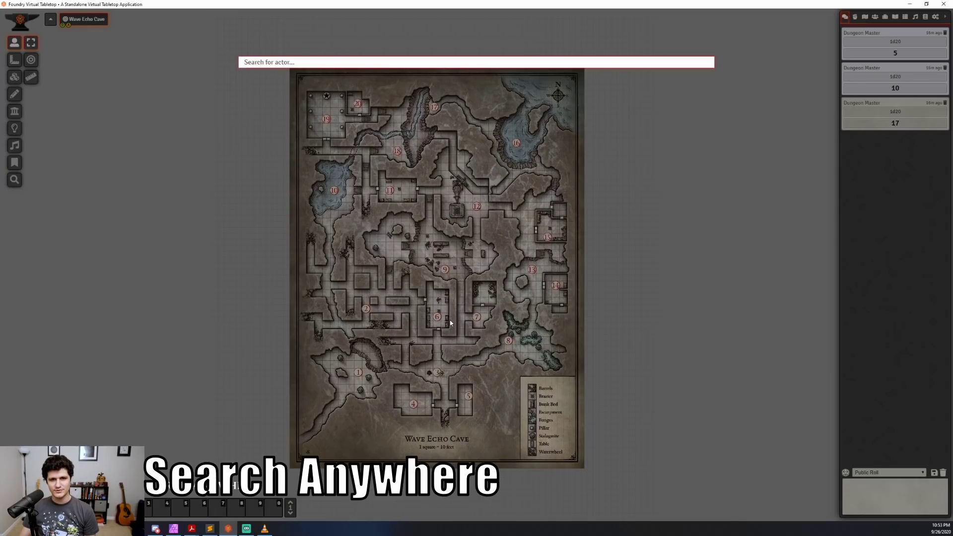
Open the Test roll table from the Search Anywhere results and close its configuration
text(e)
key(Return)
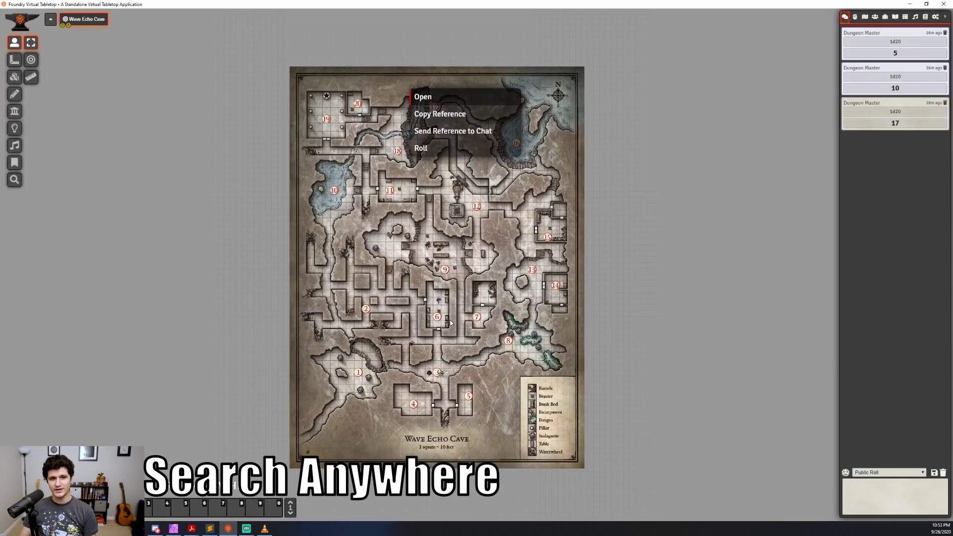
key(Return)
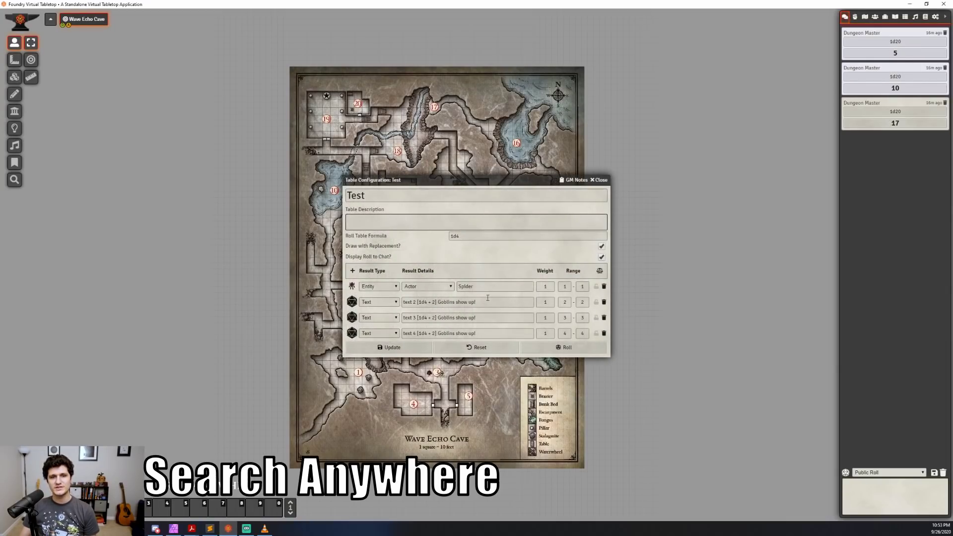
click(602, 180)
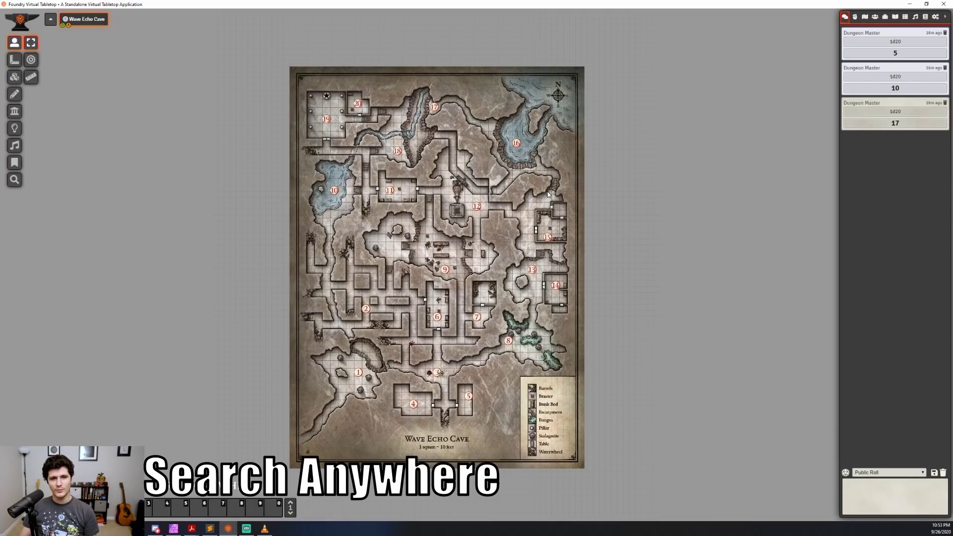
Search the actors for "spider" and copy the reference of the world's Spider actor
key(ctrl+space)
text(spider)
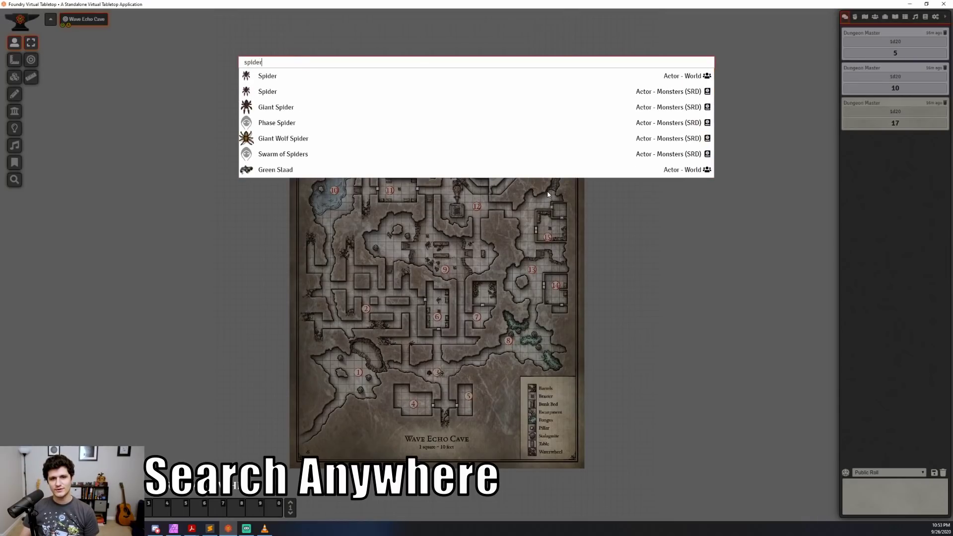
key(Return)
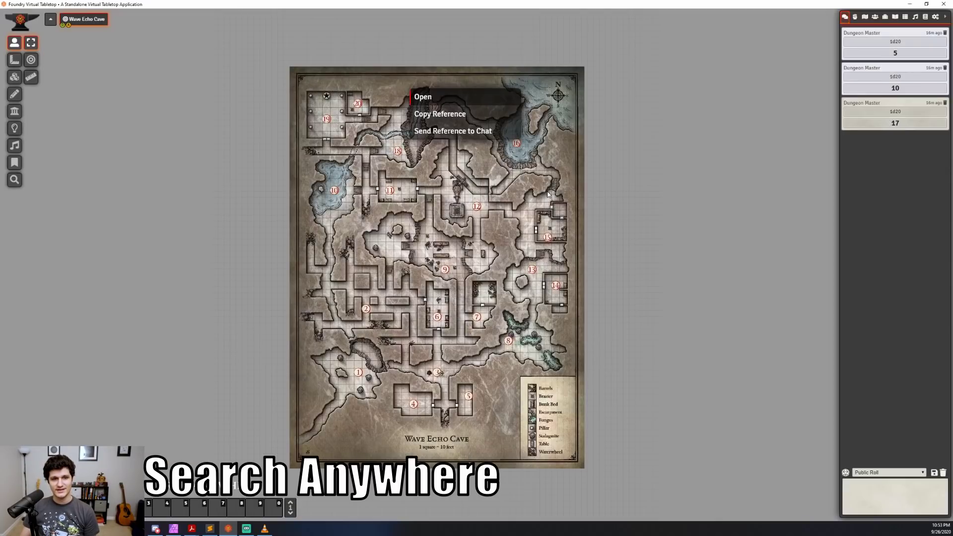
click(452, 114)
Post a chat message reading "The" followed by the copied Spider actor reference
click(881, 498)
key(ctrl+v)
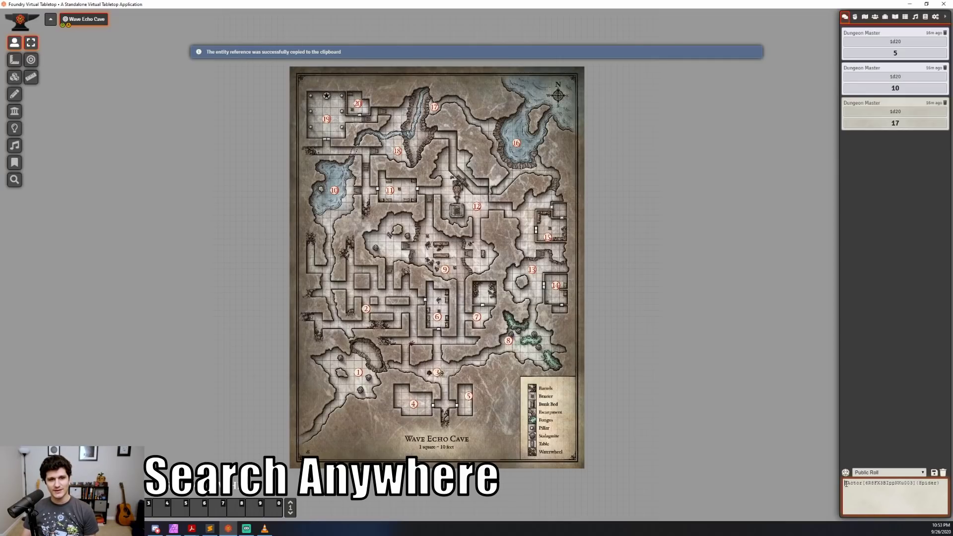
text(The)
key(Return)
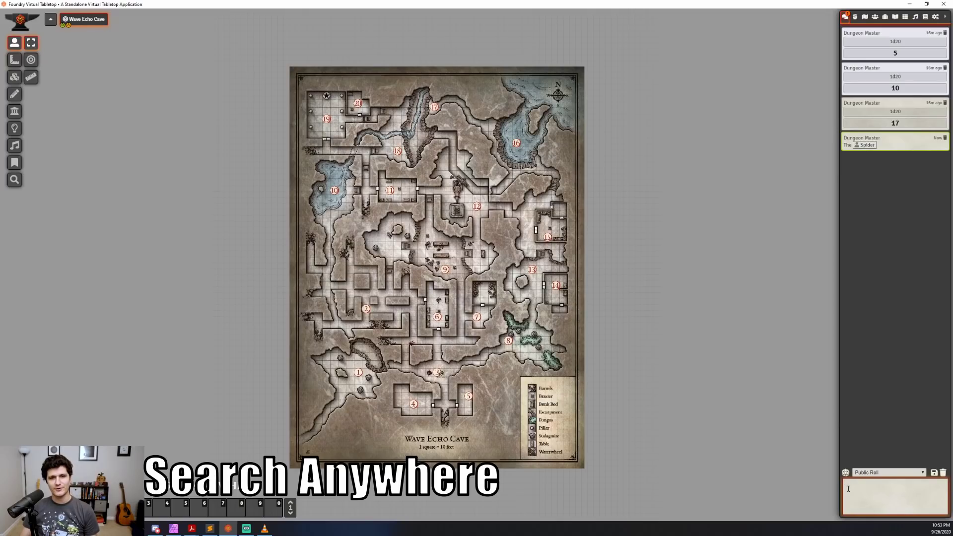
click(477, 251)
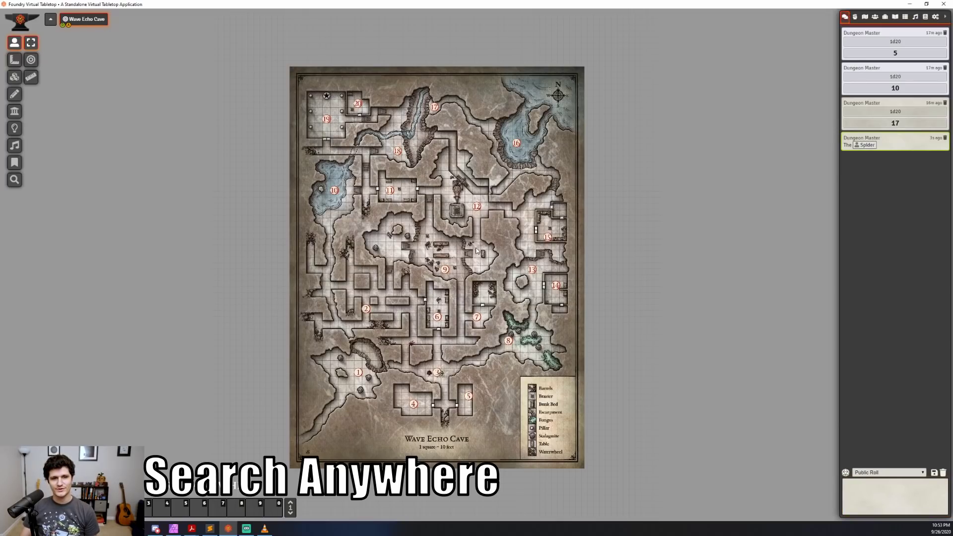
Find the Test roll table with Search Anywhere and roll on it
key(ctrl+space)
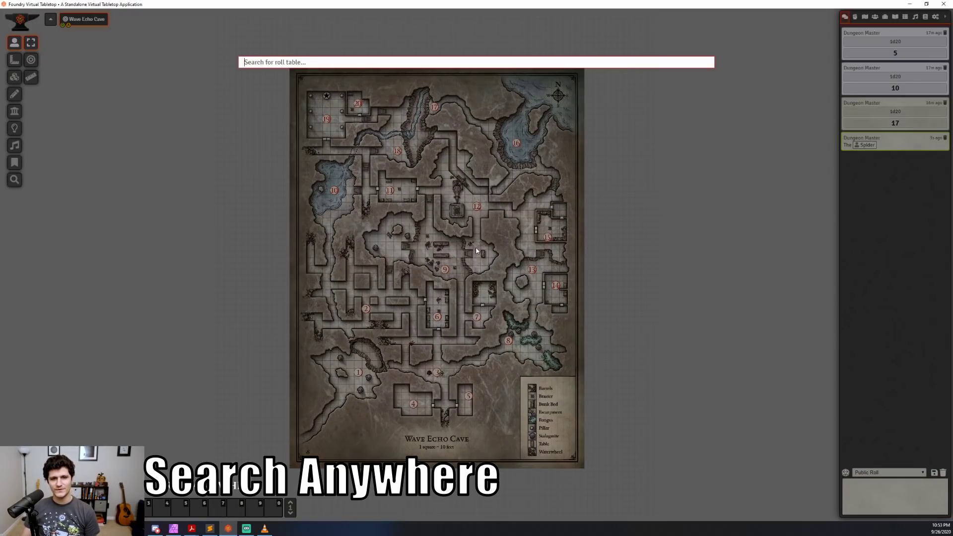
key(Return)
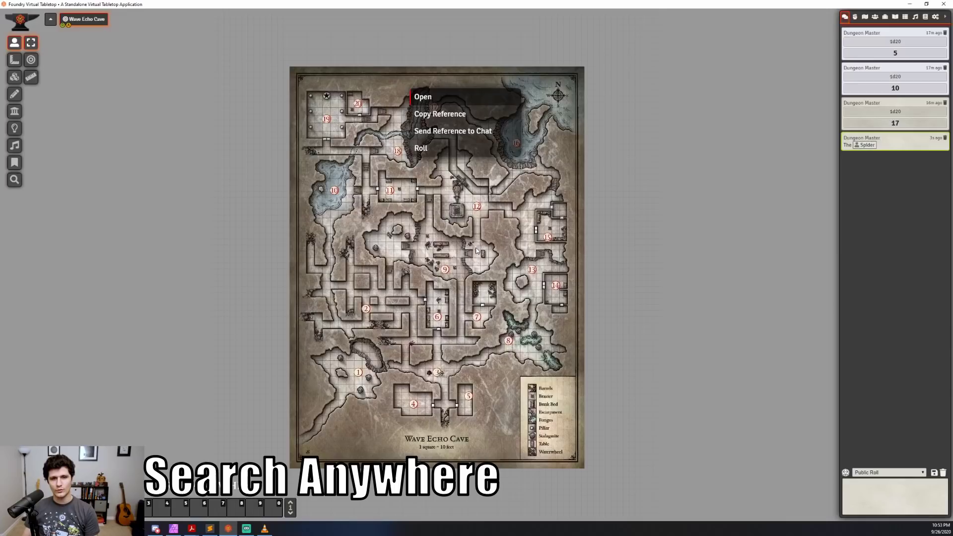
click(421, 148)
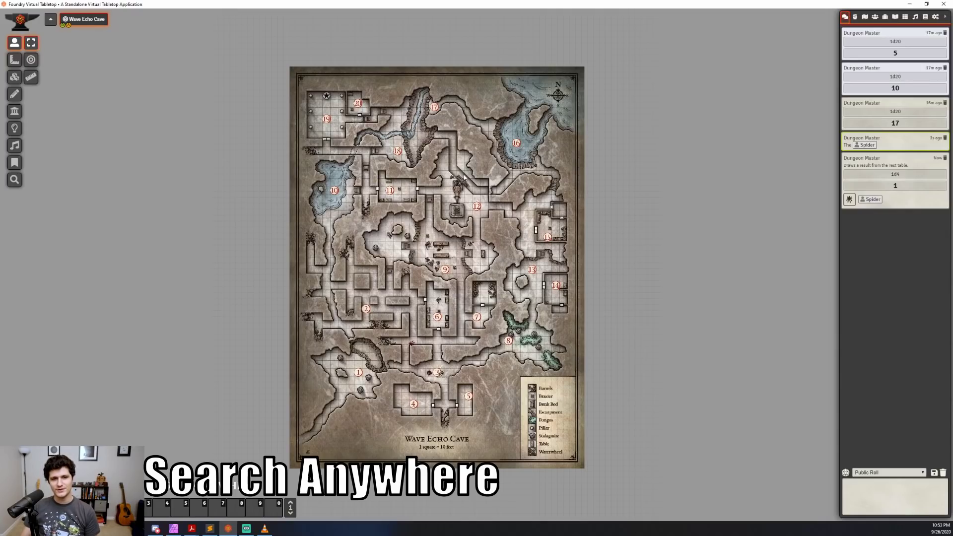
Show the game settings in the sidebar
click(942, 18)
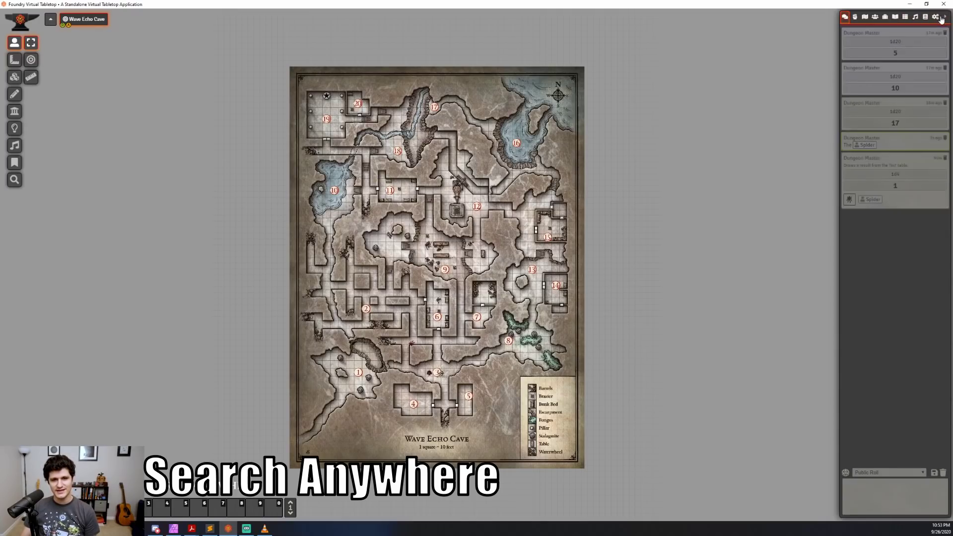
click(941, 18)
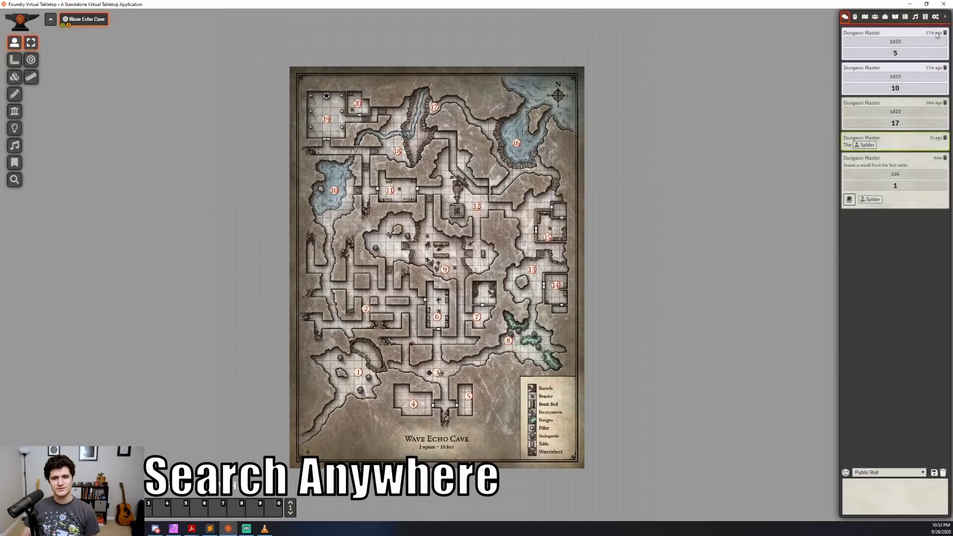
click(935, 17)
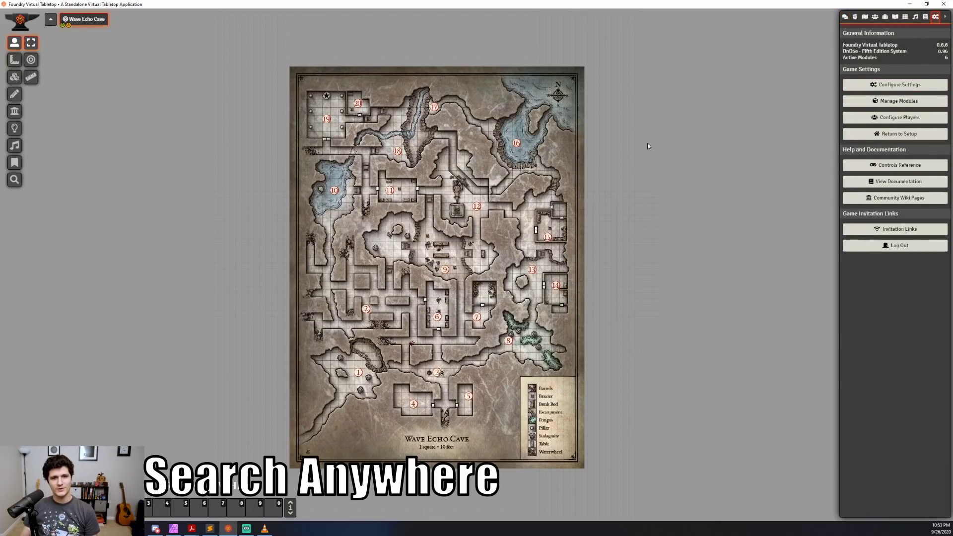
Find the world's Spider actor with a "spider" search and place its token near the map's western edge from its sheet
key(ctrl+space)
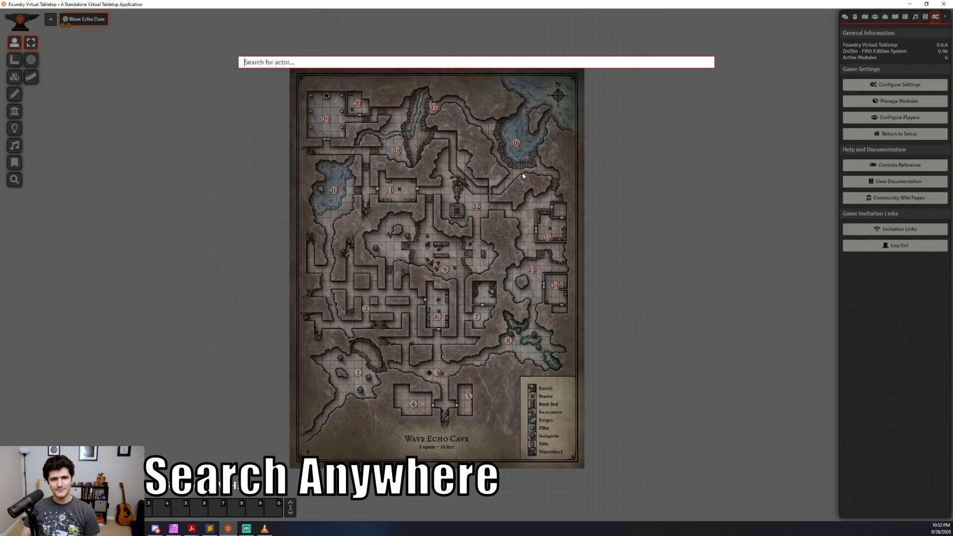
text(spider)
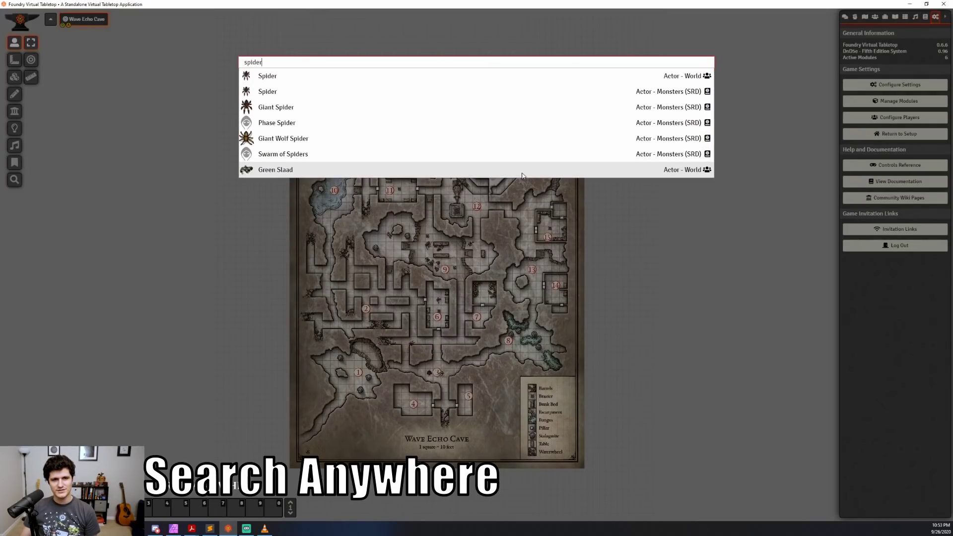
right_click(268, 78)
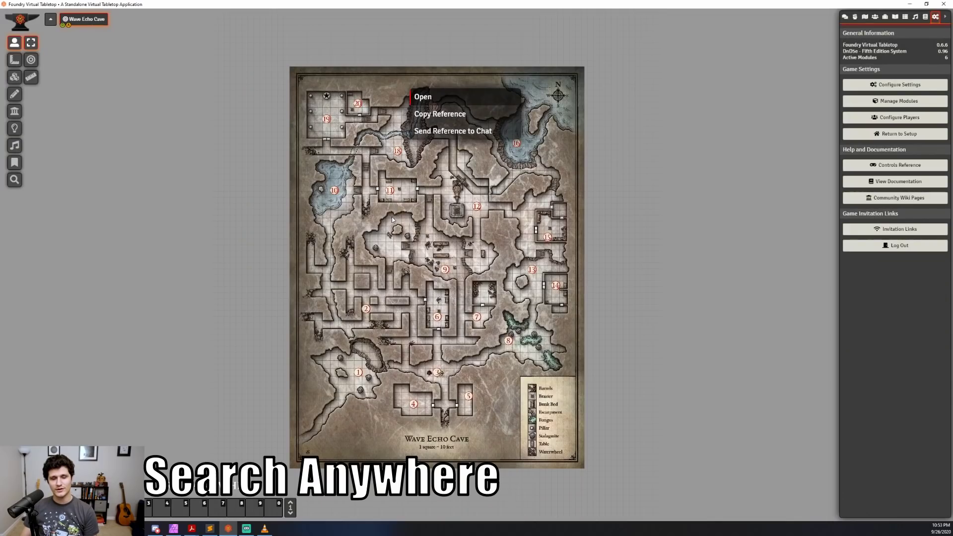
click(419, 98)
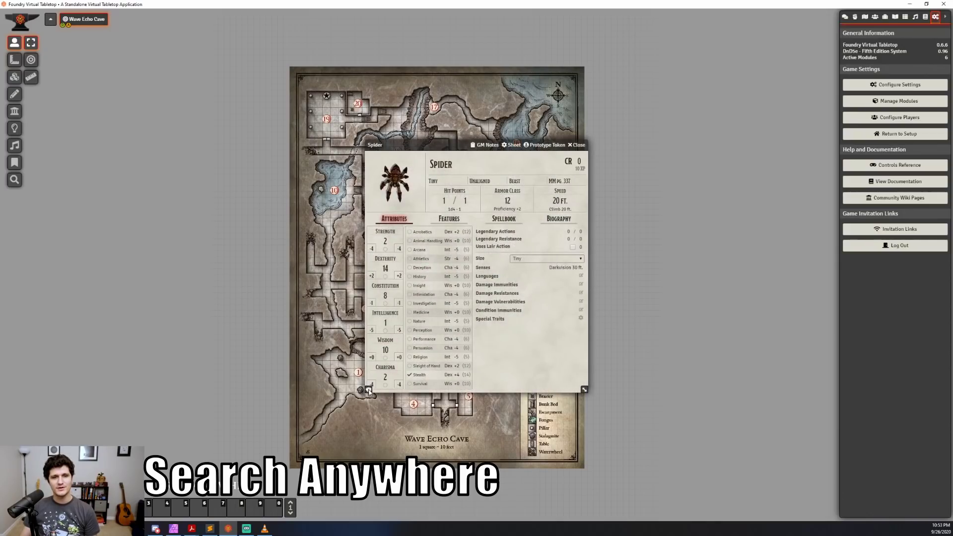
scroll(312, 351, up, 5)
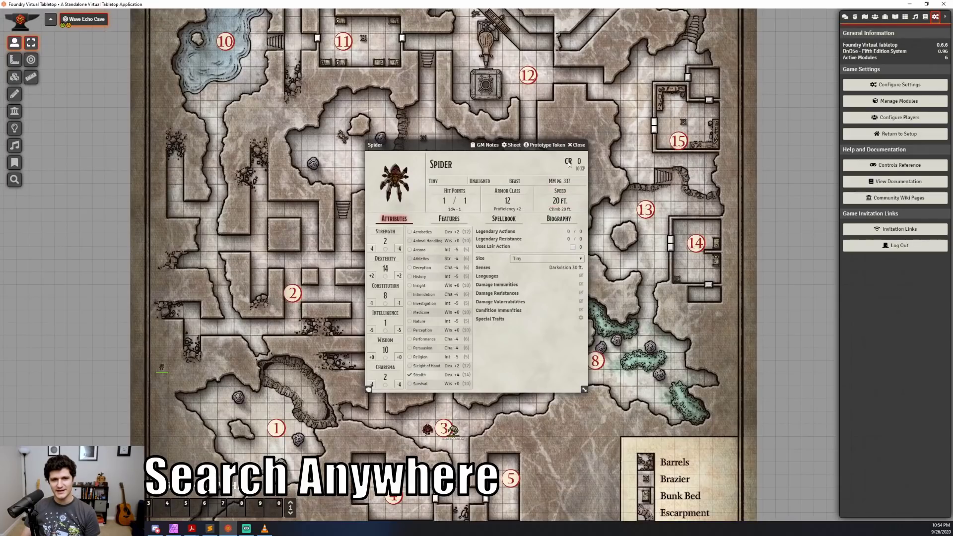
click(575, 146)
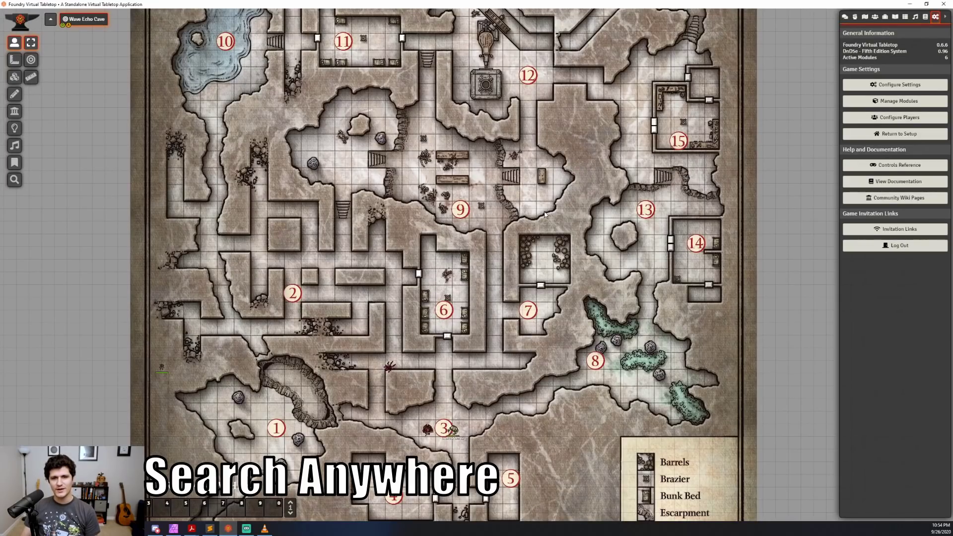
Roll 1d20 with the Search Anywhere command "/r 1d20" and show the chat log
key(ctrl+space)
text(/r)
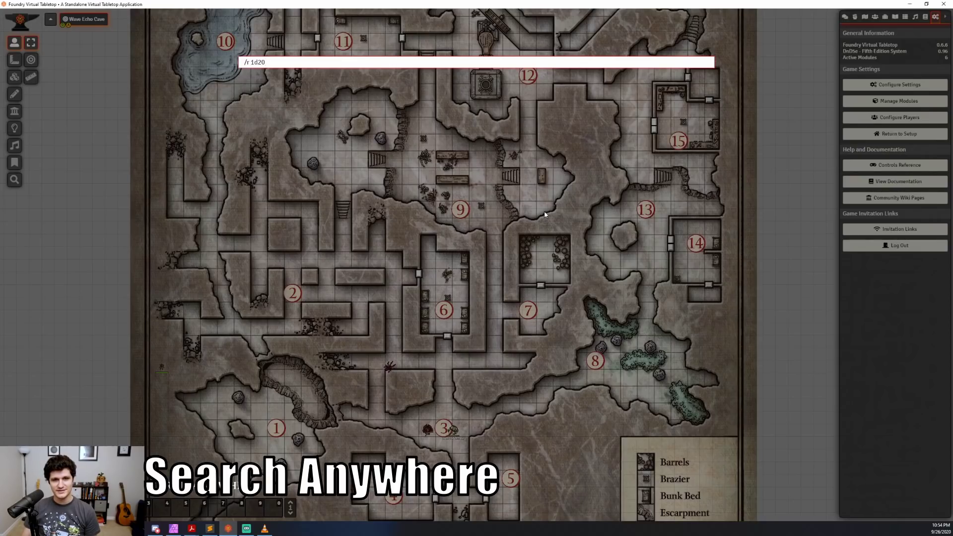
key(Return)
click(844, 18)
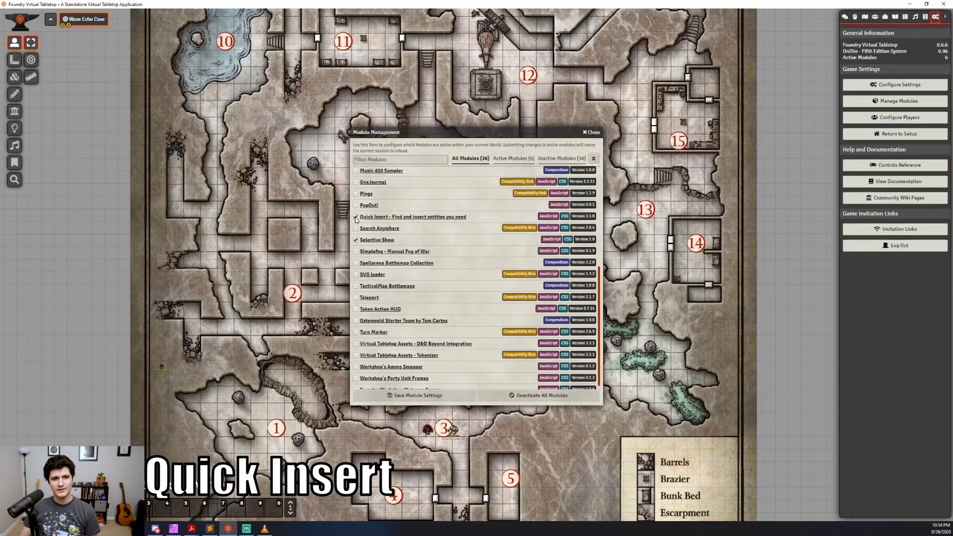
Enable the Quick Insert module with Search Anywhere left off and save the module settings
click(355, 217)
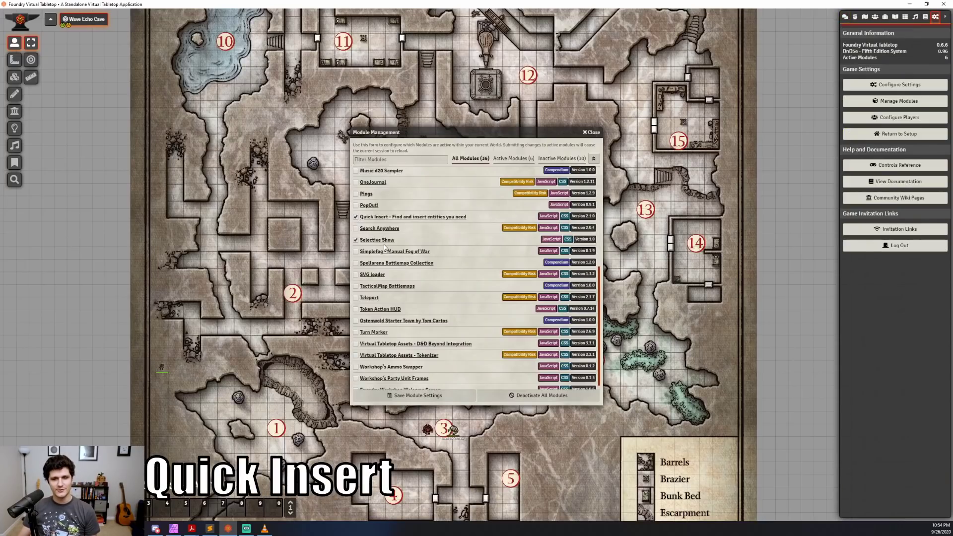
click(428, 395)
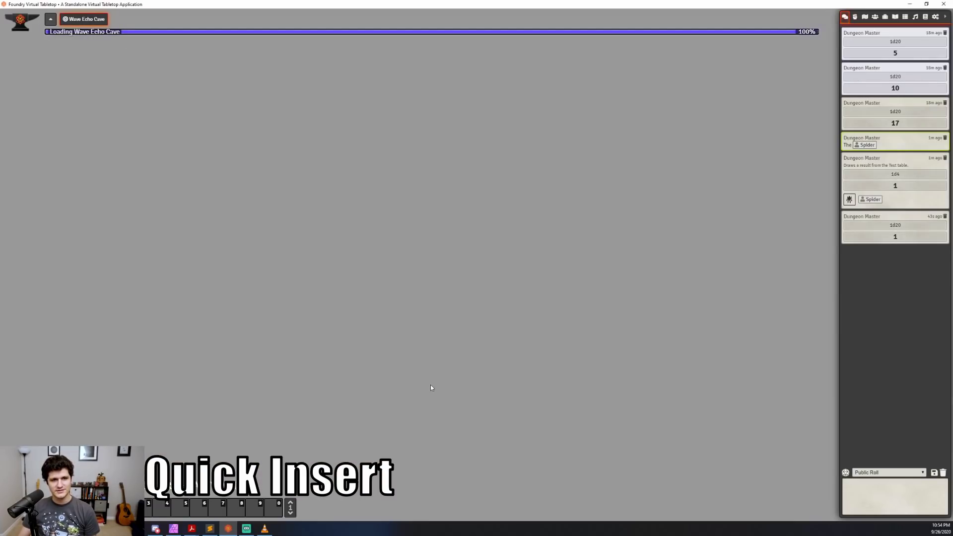
scroll(443, 333, up, 5)
scroll(444, 333, up, 3)
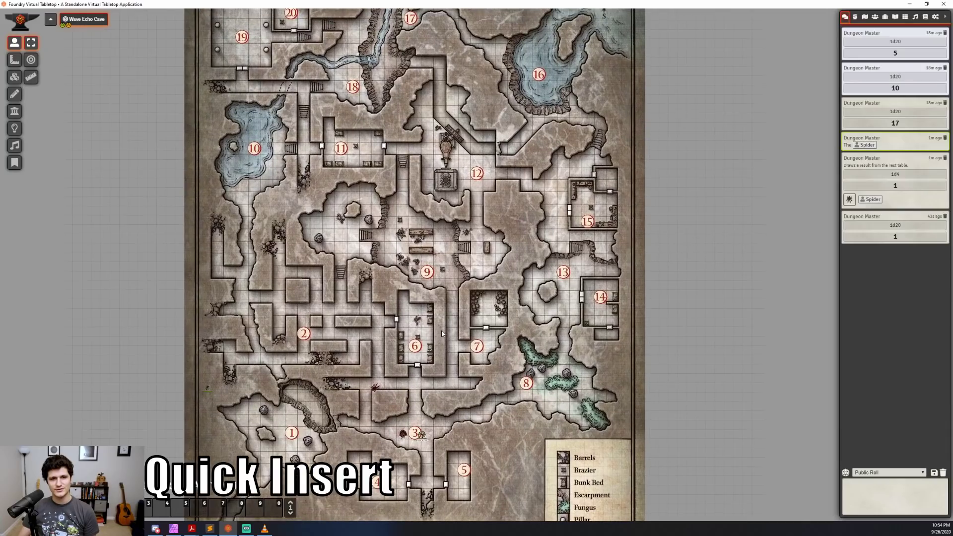
key(ctrl+space)
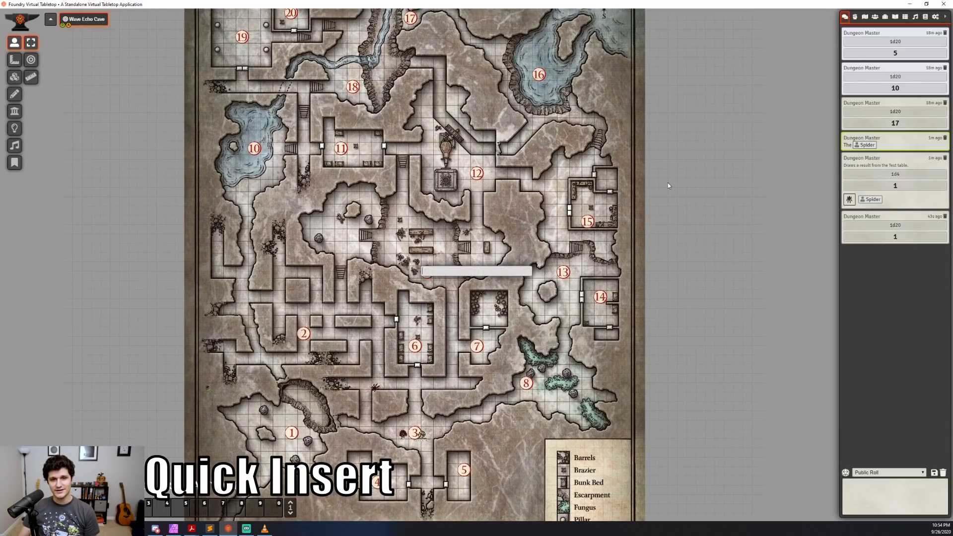
text(@)
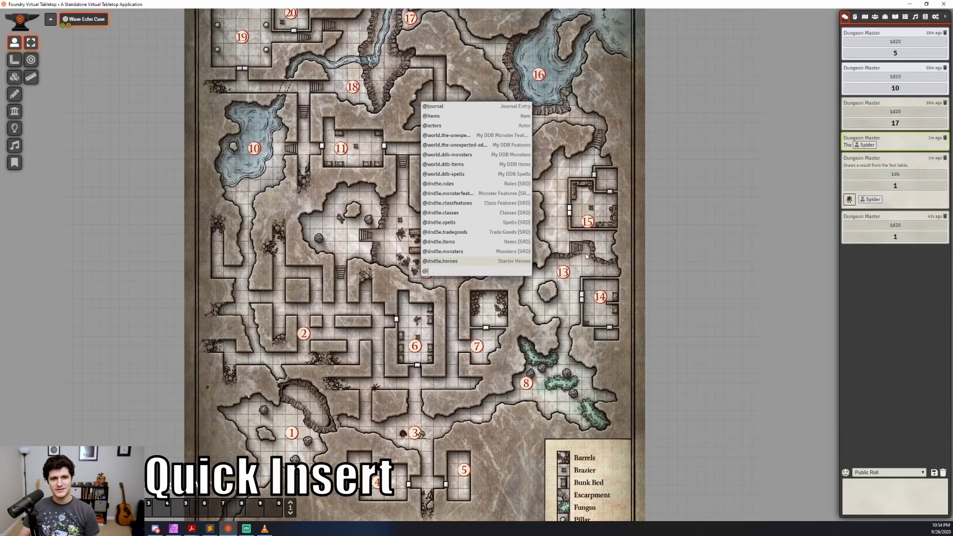
scroll(584, 262, up, 4)
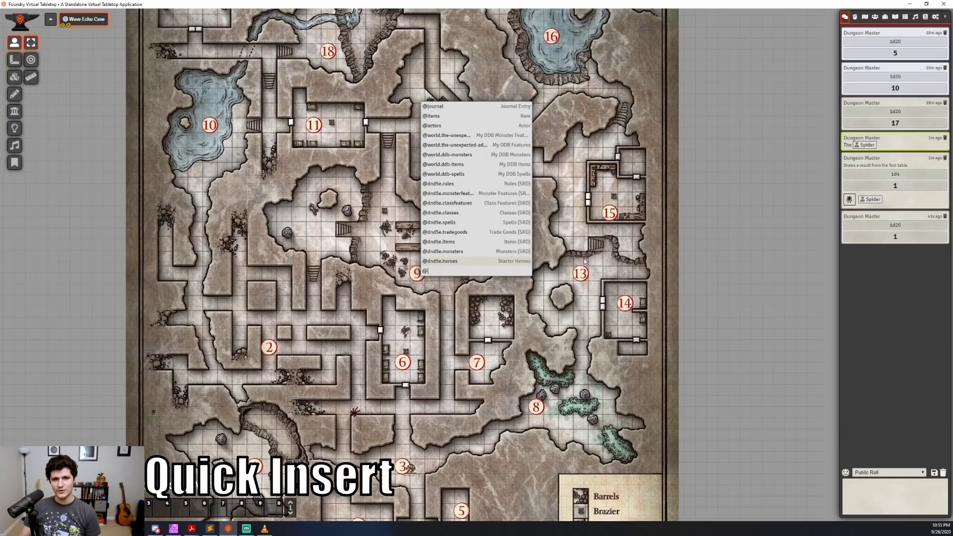
click(452, 126)
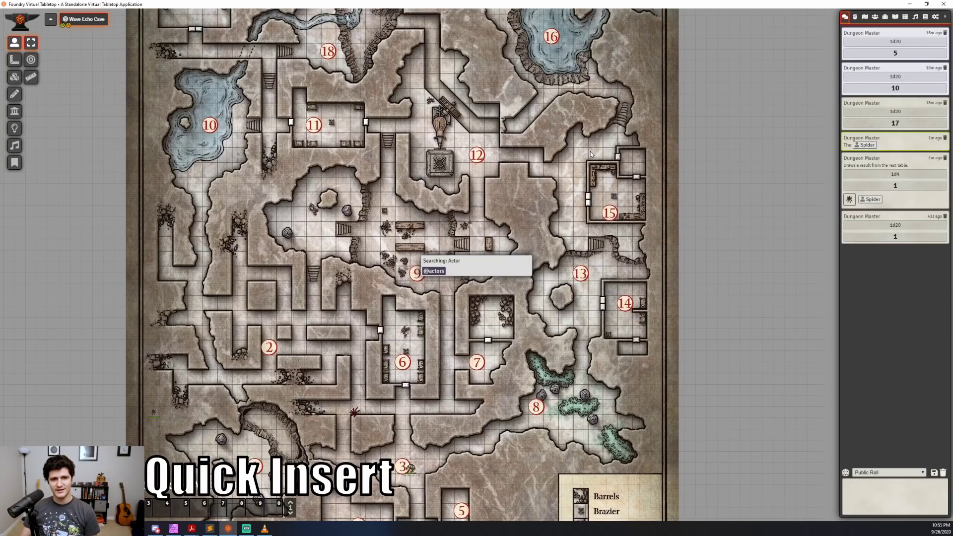
text(spider)
key(Escape)
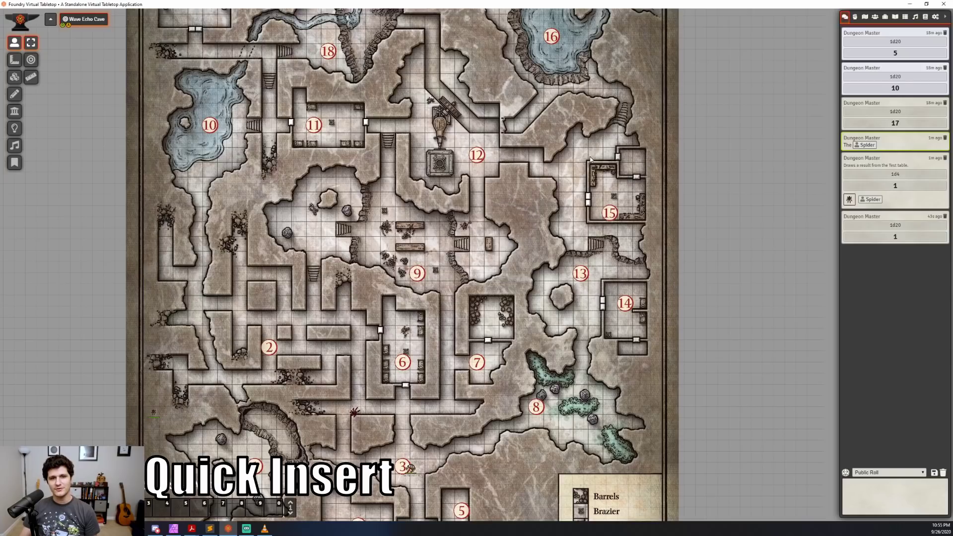
Show Quick Insert's list of customizable filters from the game's module settings
click(935, 16)
click(899, 85)
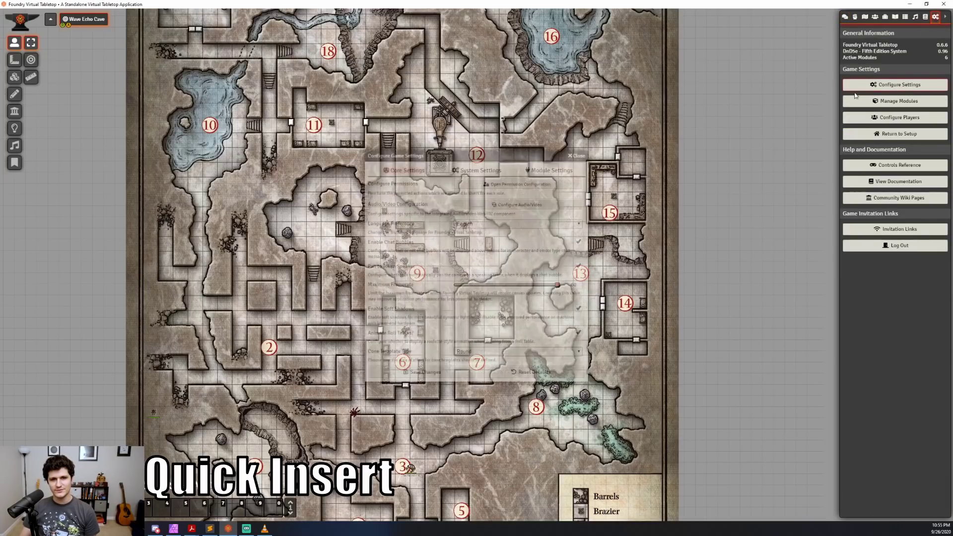
click(546, 171)
click(512, 198)
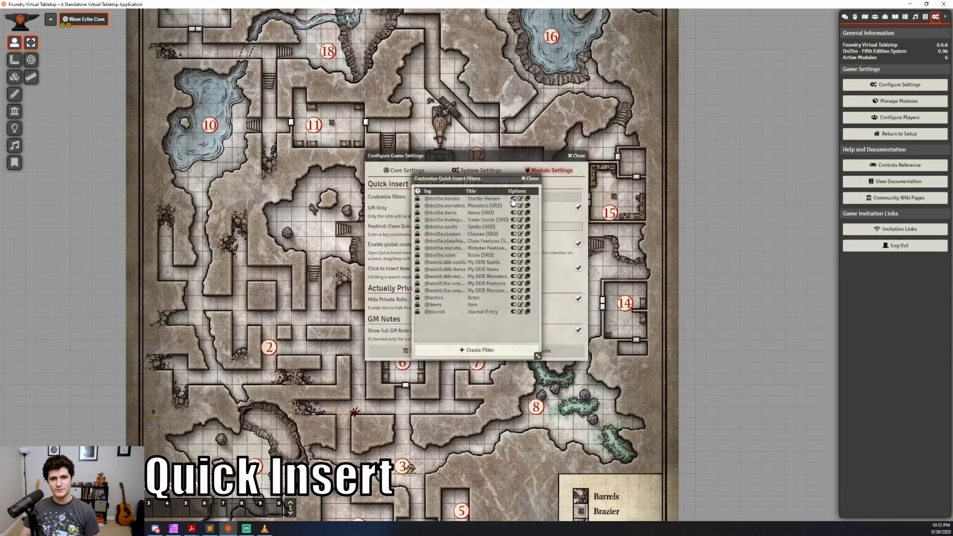
drag(475, 179, 363, 149)
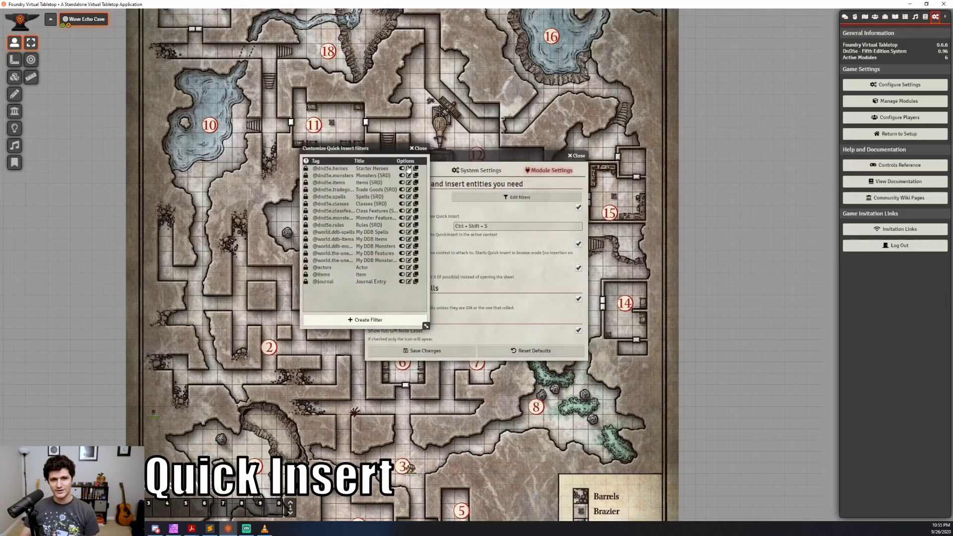
click(409, 169)
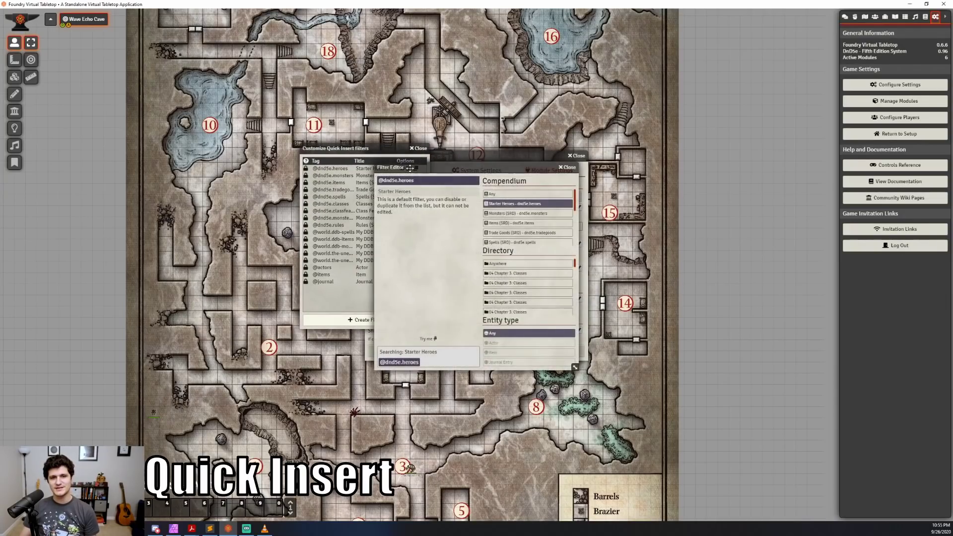
click(567, 168)
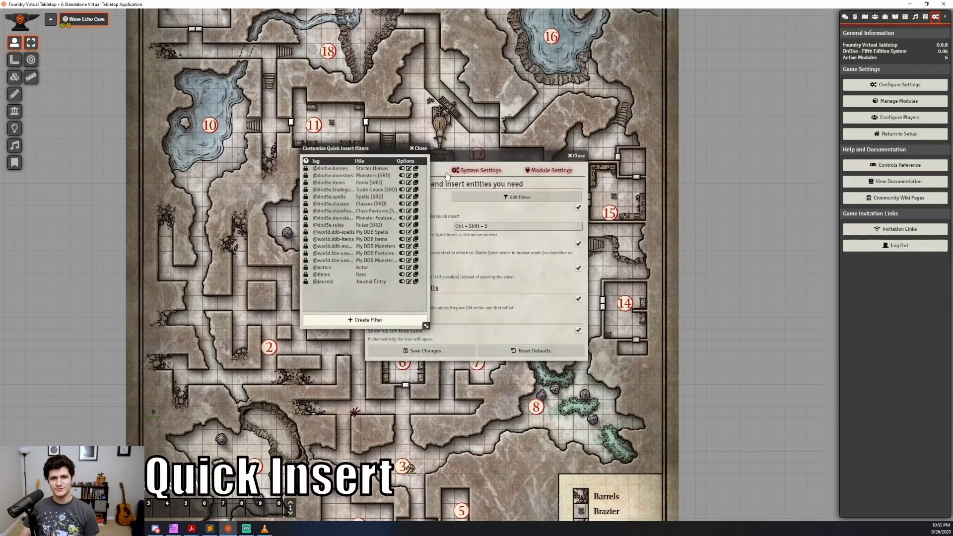
click(416, 282)
click(484, 284)
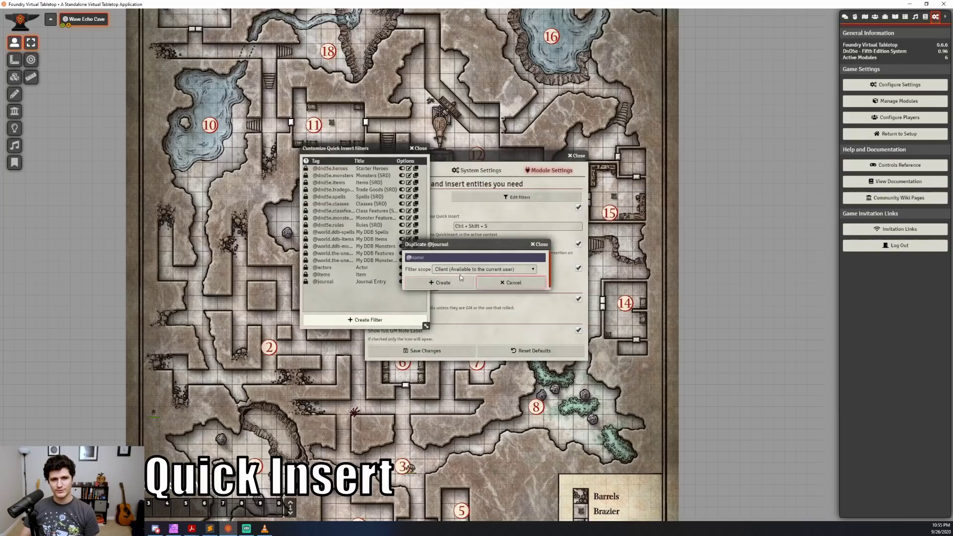
click(408, 169)
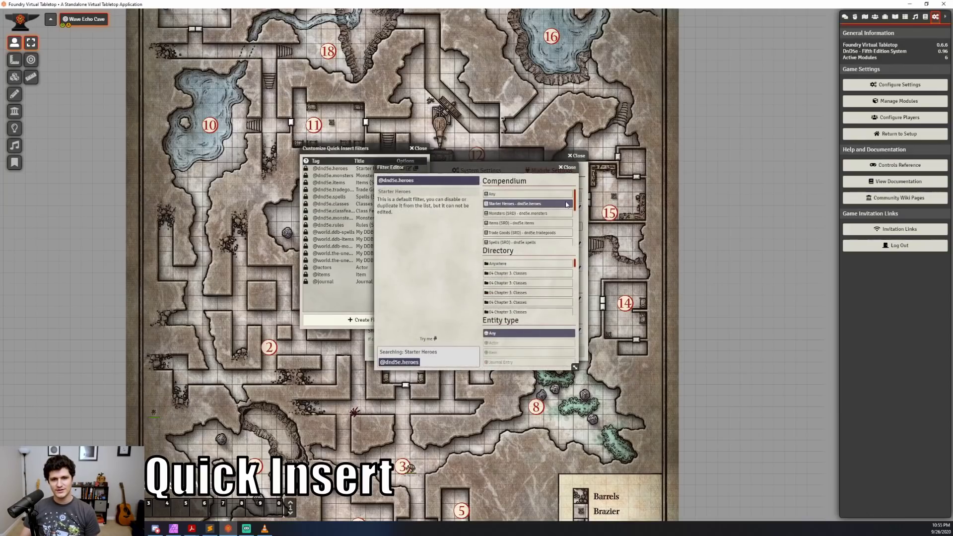
scroll(574, 212, down, 1)
scroll(574, 218, down, 3)
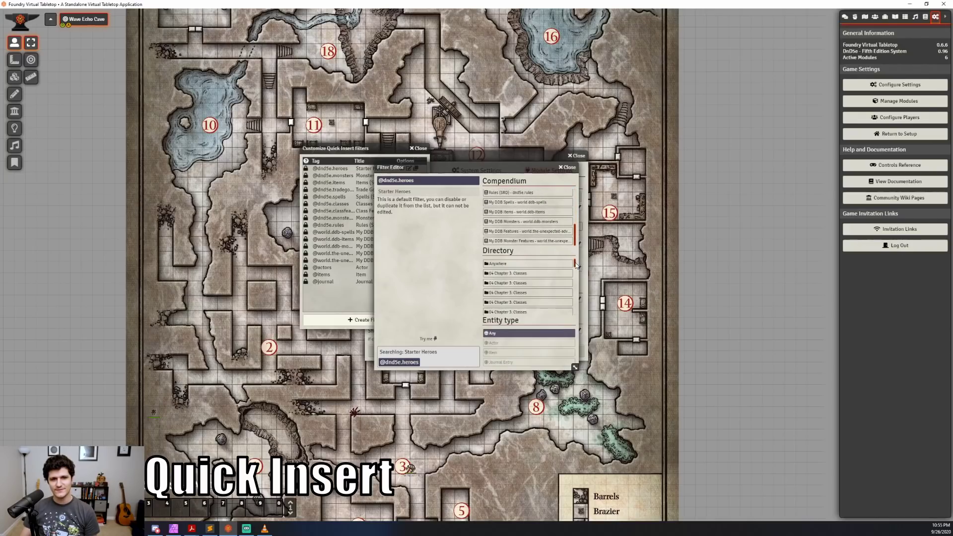
drag(577, 266, 574, 283)
text(al)
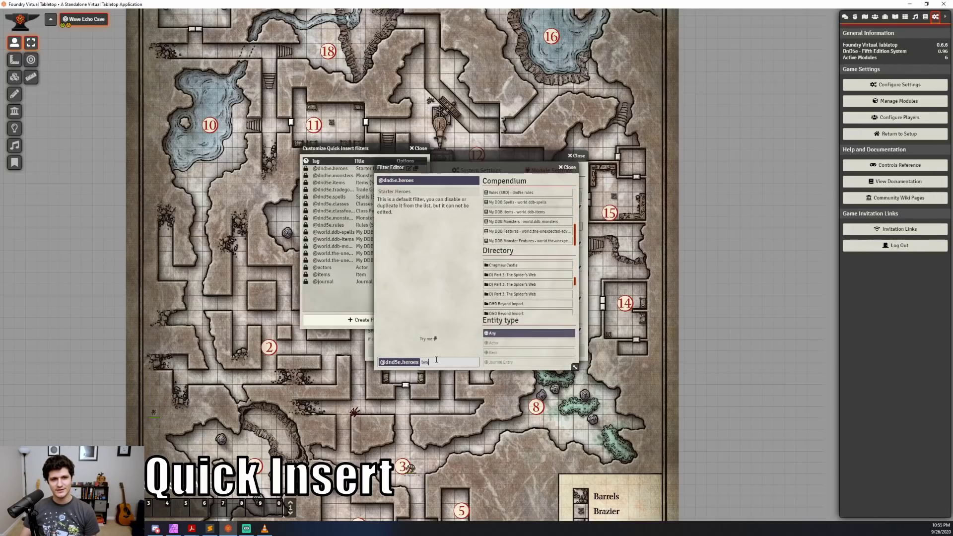
text(adin)
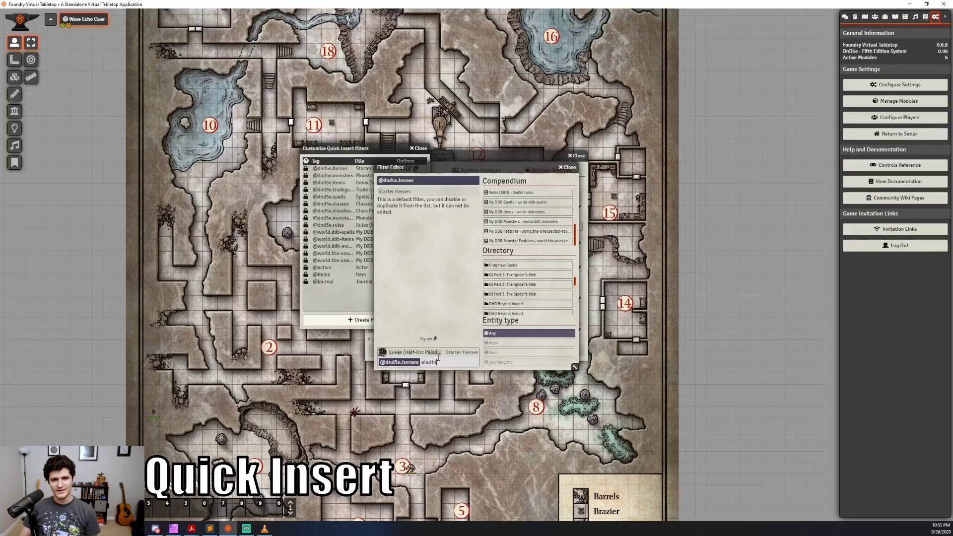
key(BackSpace)
key(BackSpace)
key(BackSpace)
key(BackSpace)
key(BackSpace)
key(BackSpace)
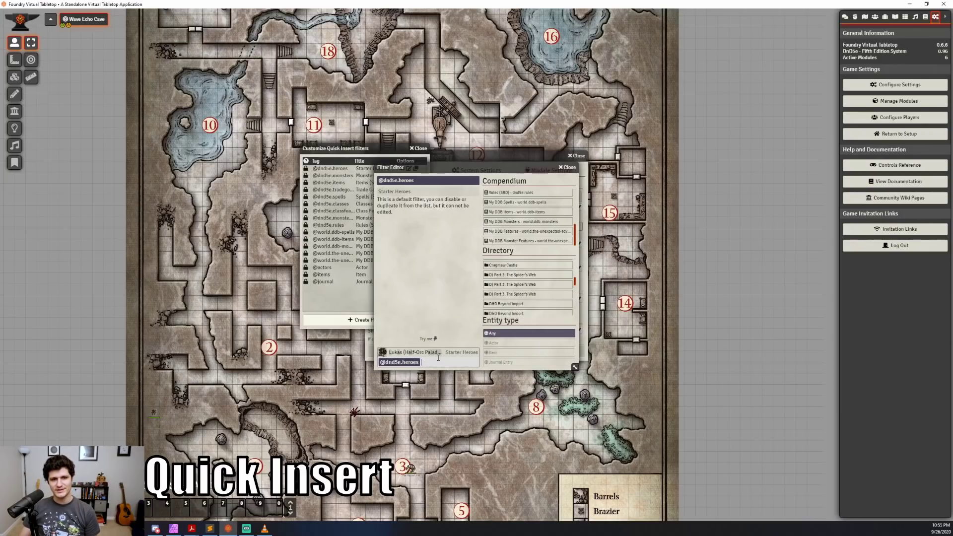
click(571, 169)
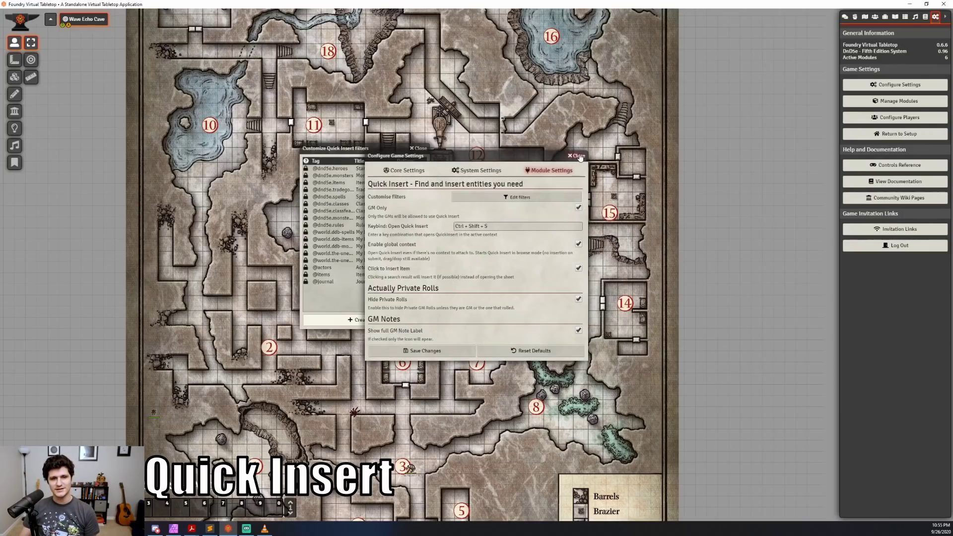
click(576, 155)
click(423, 152)
Search for "paladin" in Quick Insert, view the Half-Orc Paladin sheet from Starter Heroes, and close it
key(ctrl+space)
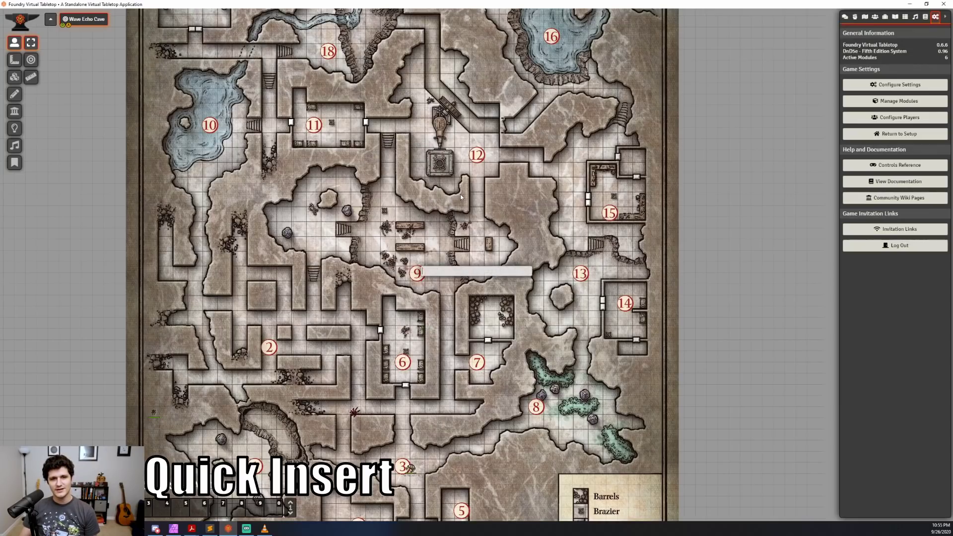
text(paladin)
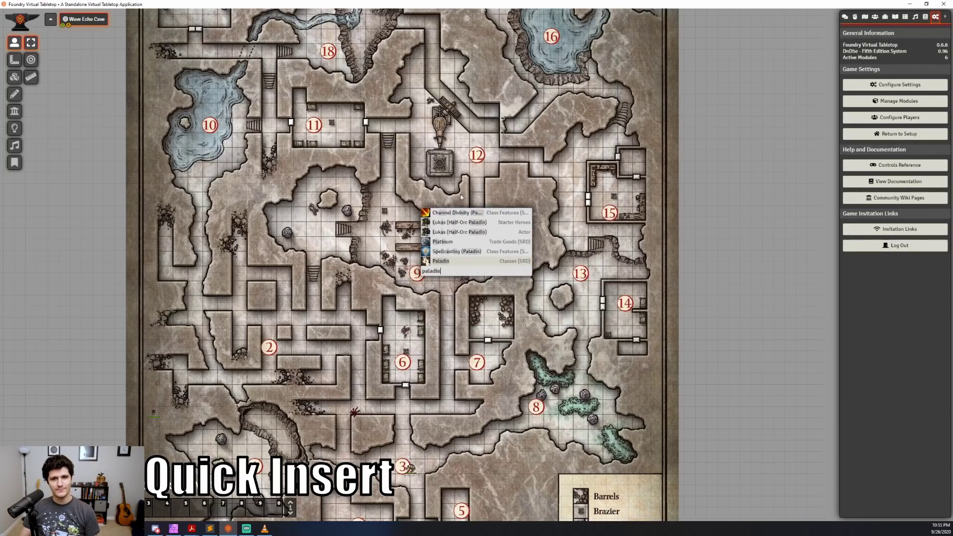
click(453, 225)
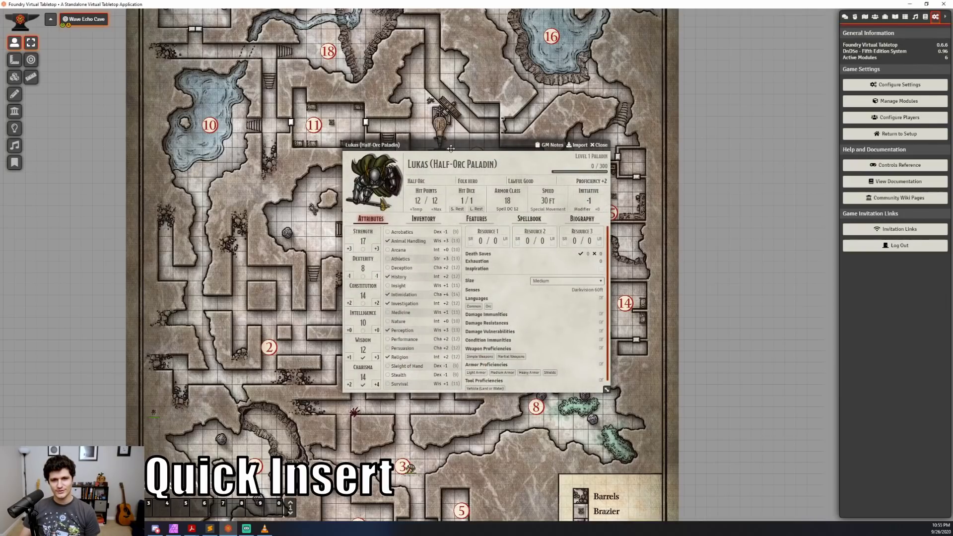
drag(451, 149, 490, 148)
key(Escape)
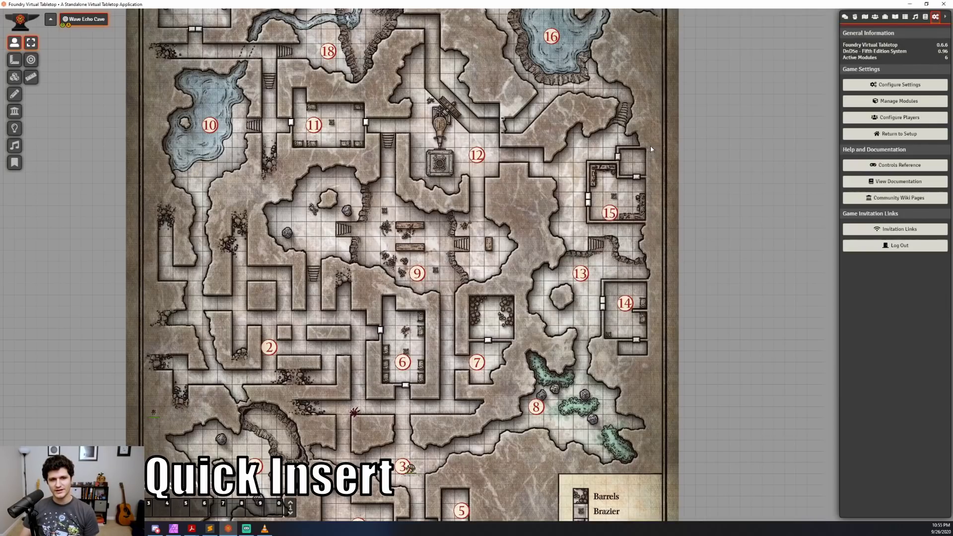
View the Paladin class, Platinum and Half-Orc Paladin actor sheets from one "paladin" Quick Insert search, then close them
key(ctrl+space)
text(paladin)
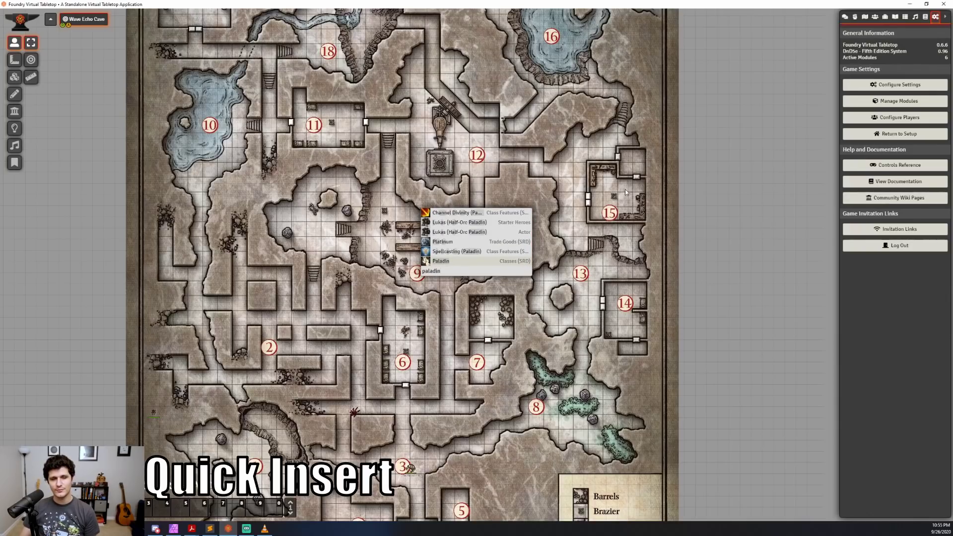
click(454, 261)
click(443, 242)
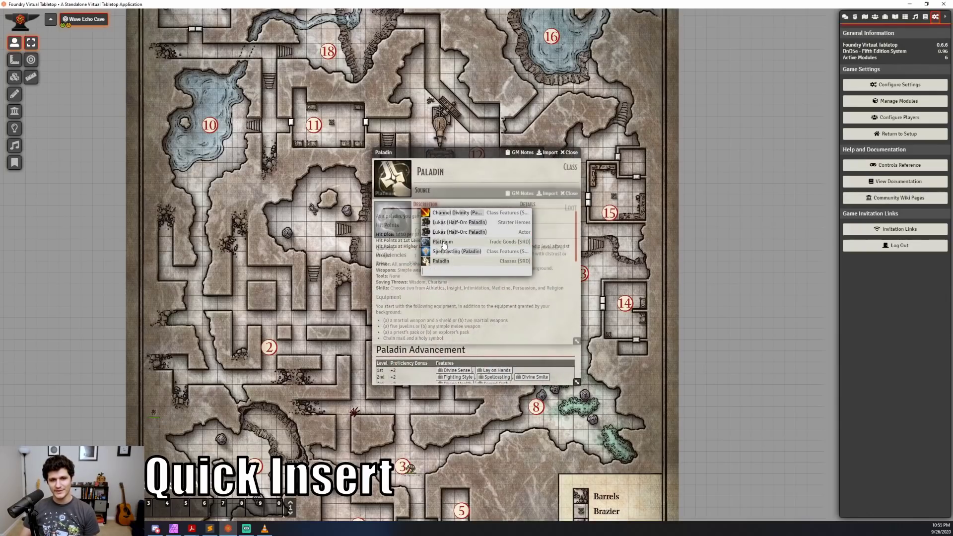
click(448, 233)
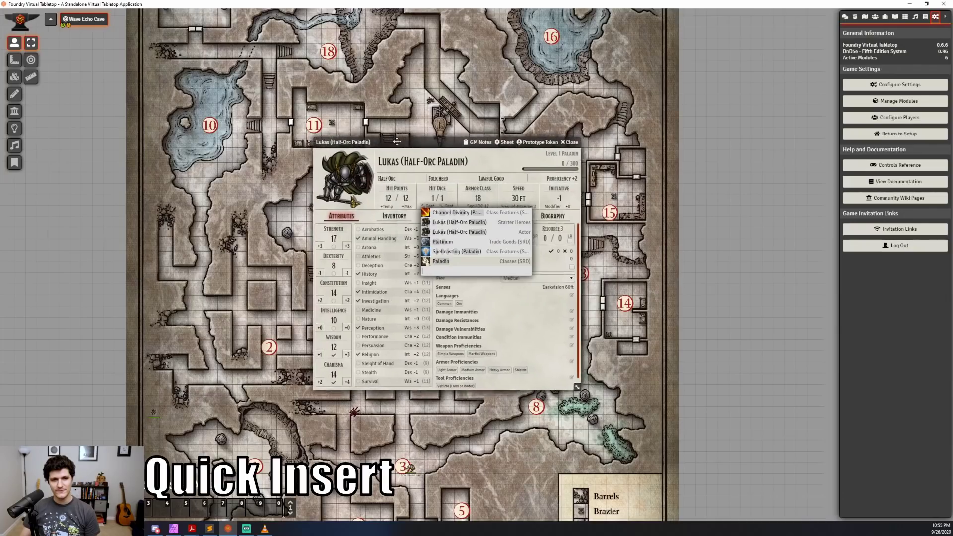
drag(481, 193, 667, 192)
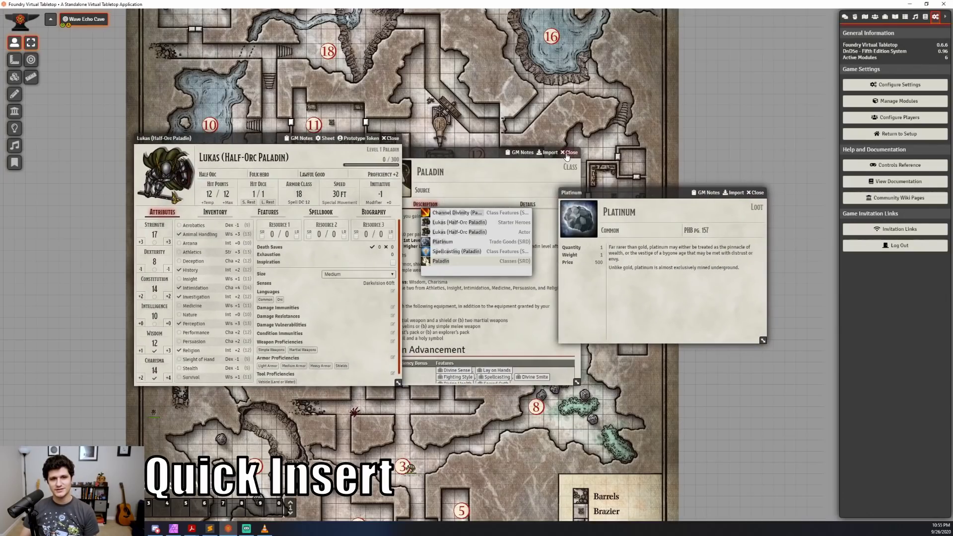
click(570, 152)
click(758, 193)
click(399, 138)
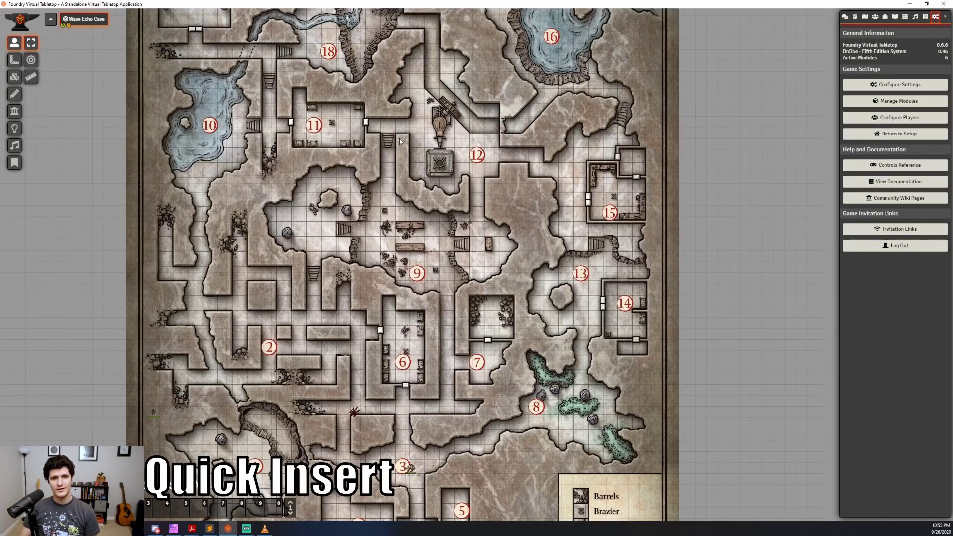
Place the Starter Heroes Half-Orc Paladin in area 9 of the map from a "paladin" Quick Insert search and close its sheet
key(ctrl+space)
text(paladin)
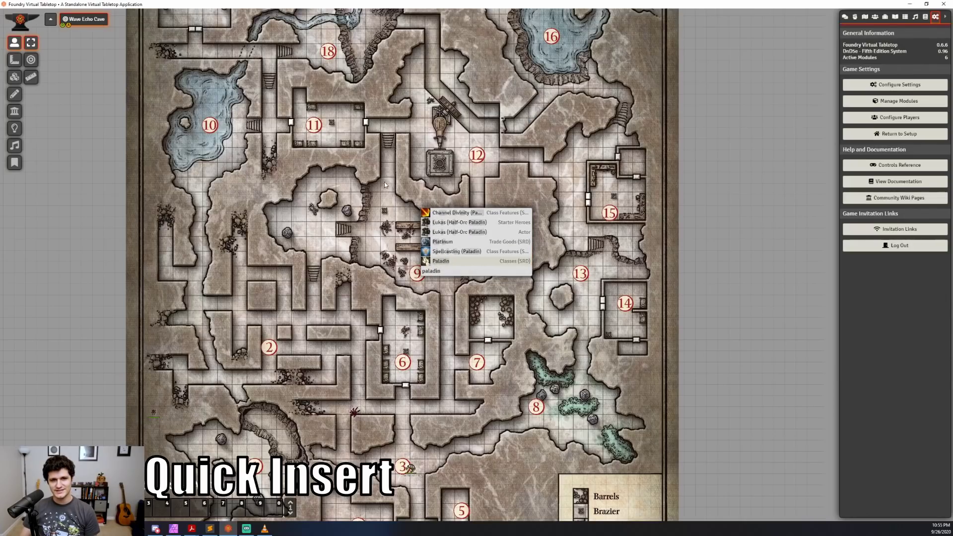
click(468, 222)
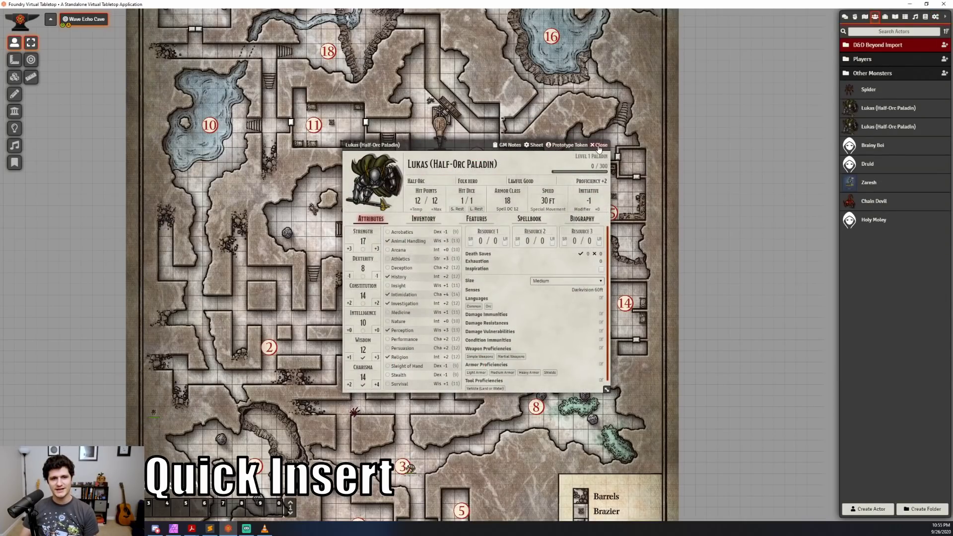
click(600, 145)
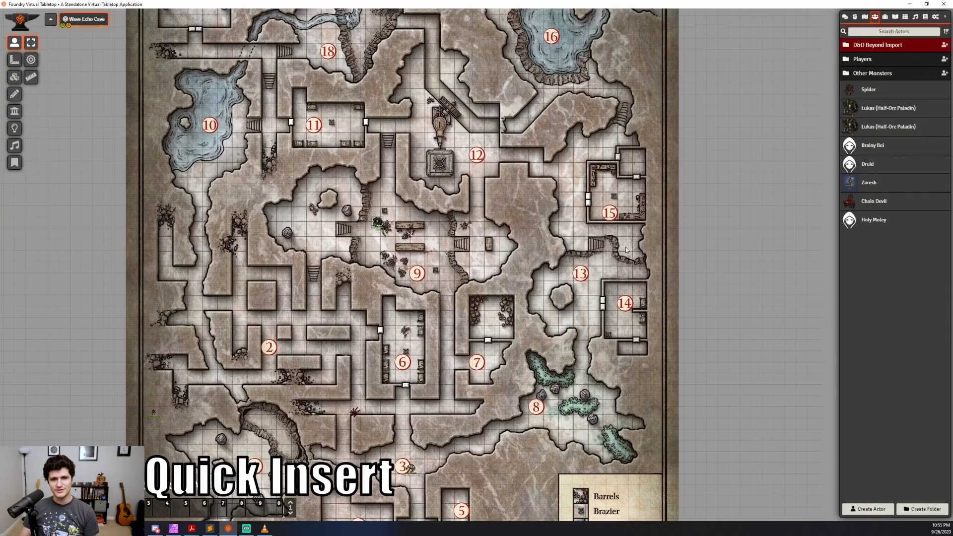
Post a link to the Spider actor in the public chat using a "spider" Quick Insert search
click(846, 17)
click(868, 491)
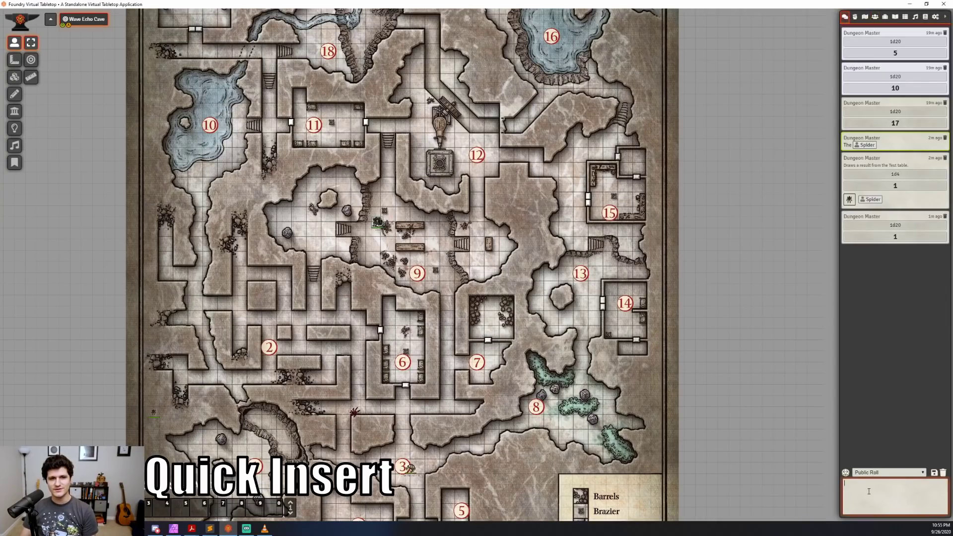
key(ctrl+space)
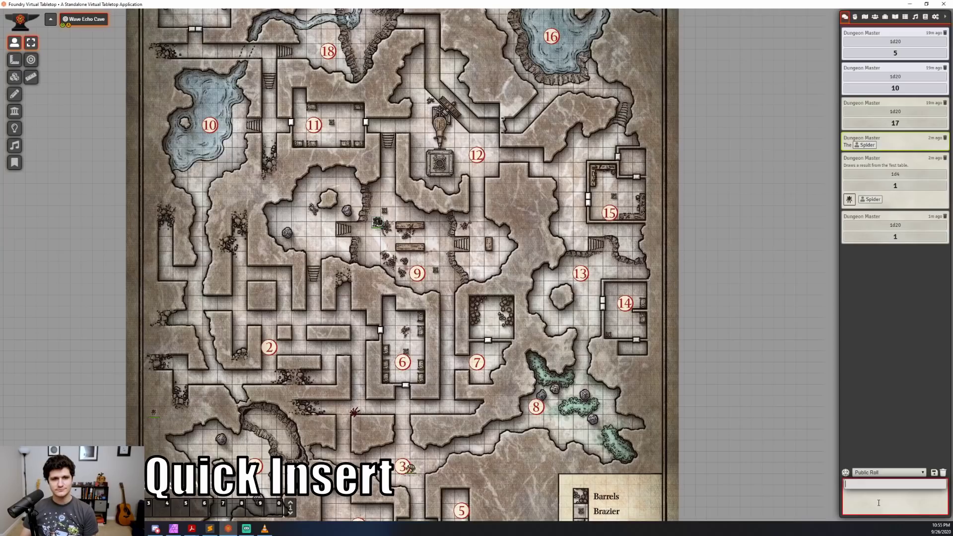
text(spider)
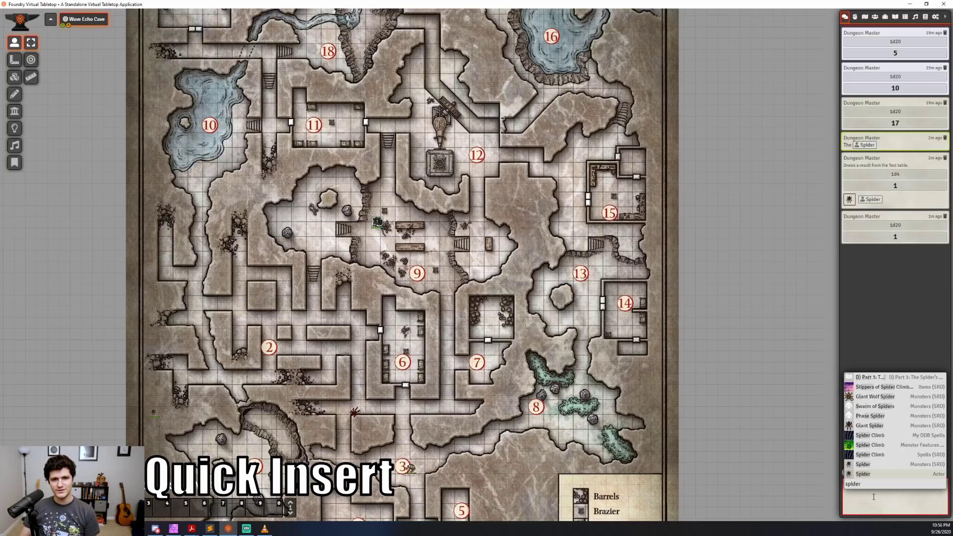
key(Return)
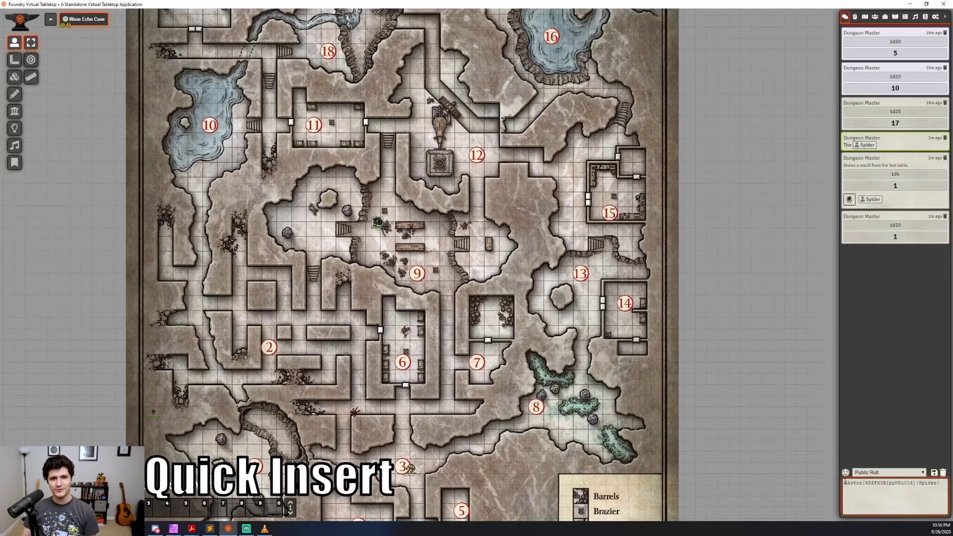
key(Return)
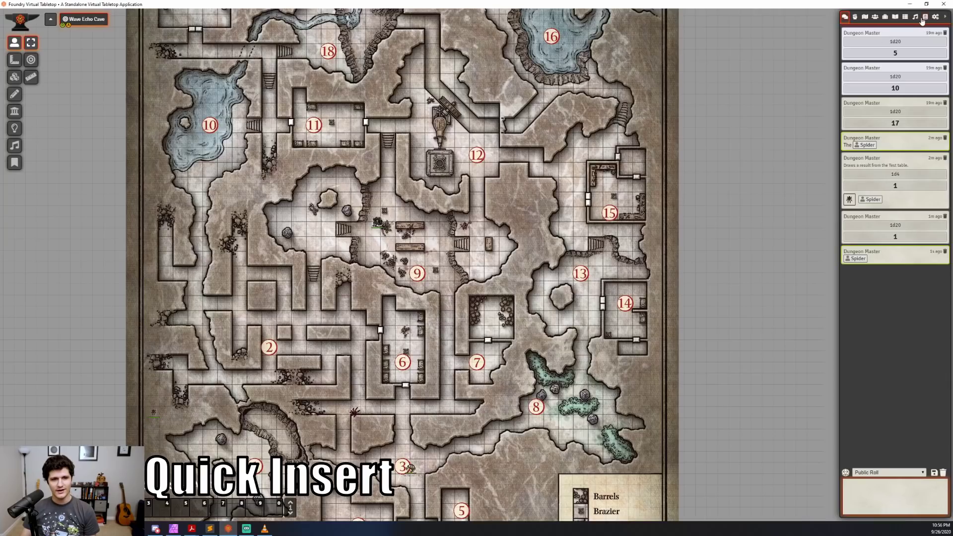
Replace the second result of the Test roll table with the SRD Paladin class via a "paladin" Quick Insert search, then close the table
click(906, 17)
click(864, 75)
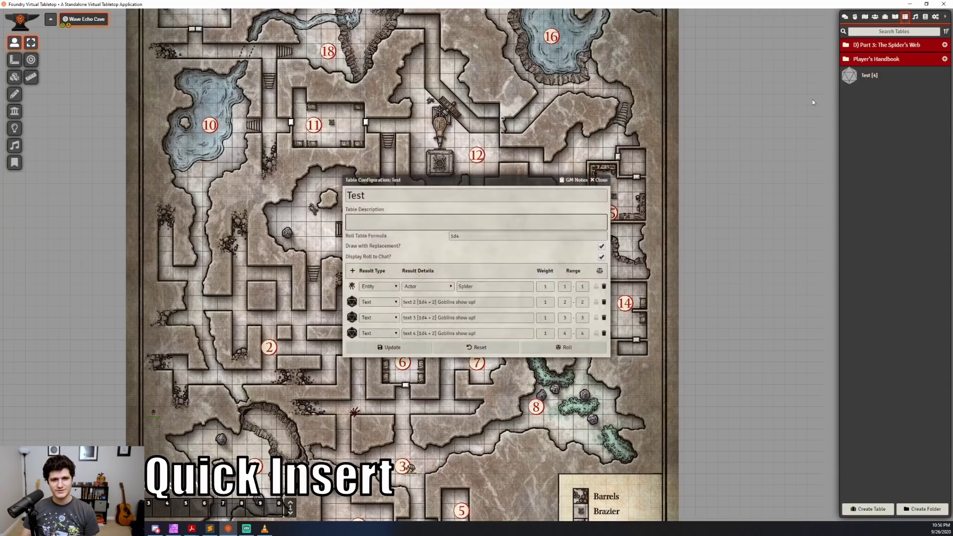
click(421, 303)
key(ctrl+a)
key(BackSpace)
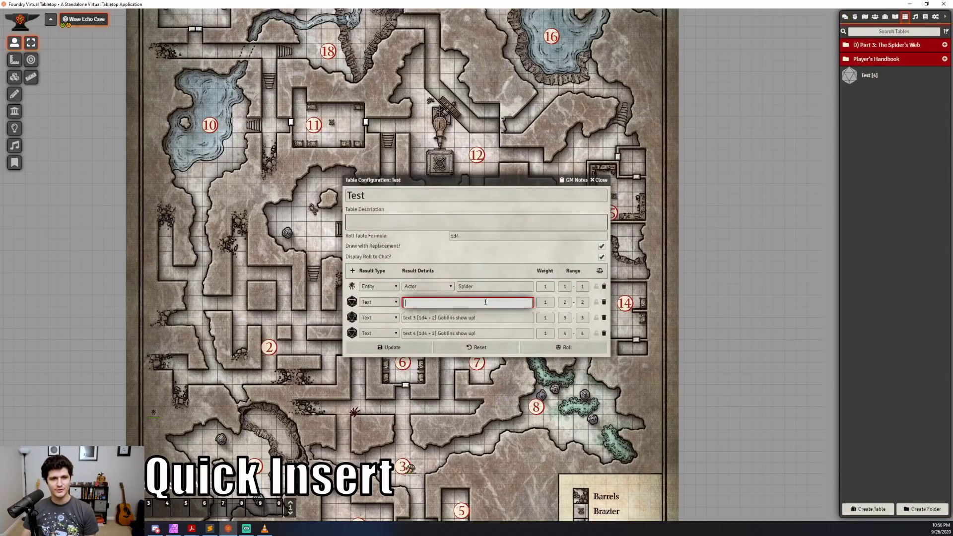
key(ctrl+space)
text(paladin)
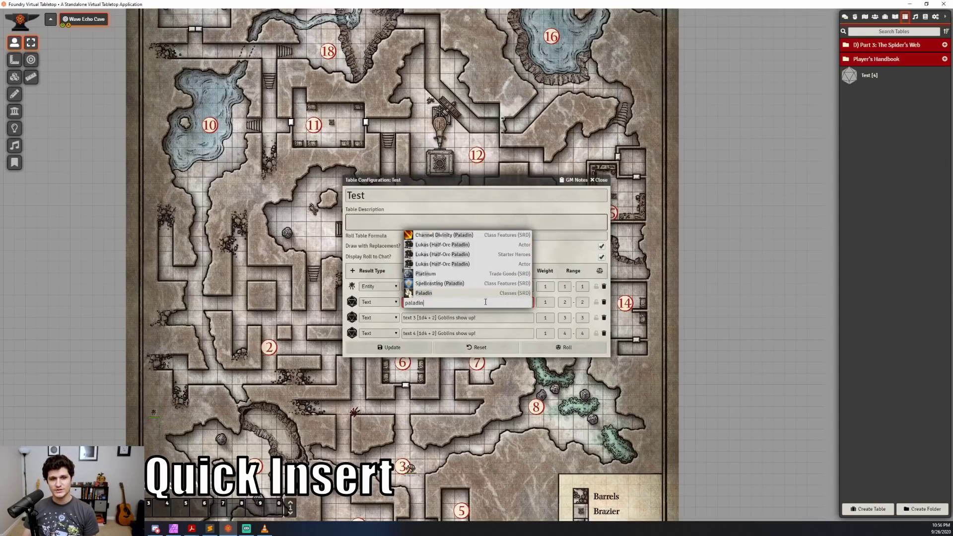
key(Return)
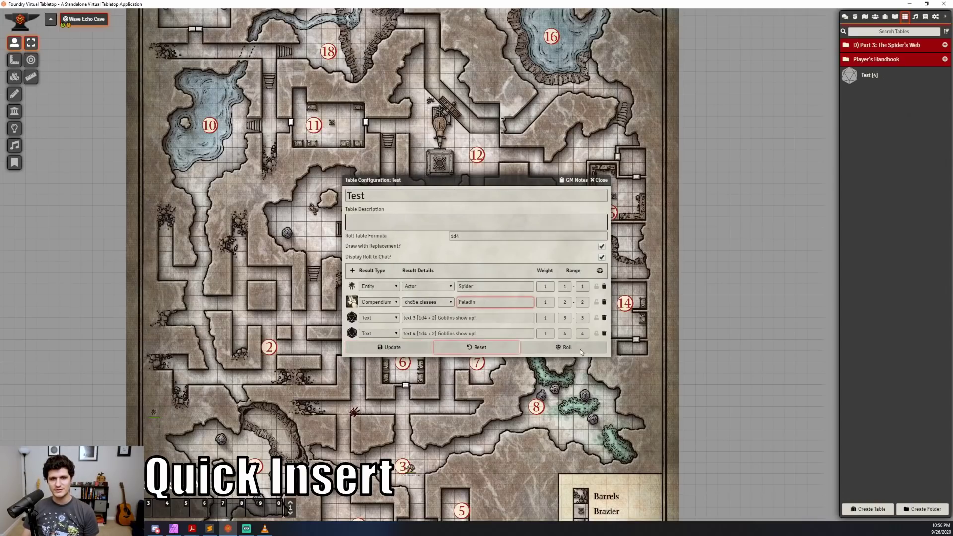
click(600, 181)
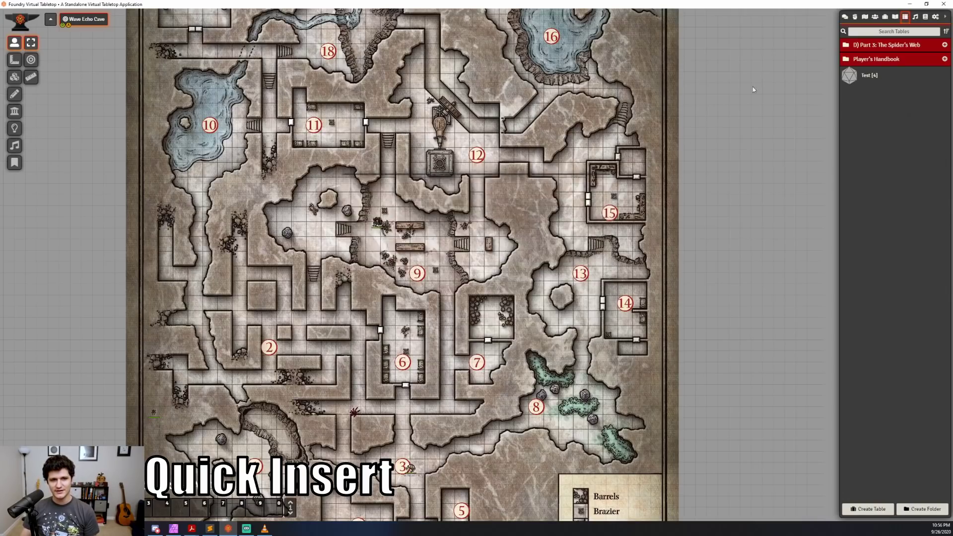
View the first Half-Orc Paladin actor's spellbook and features, and open the Quick Insert class features search for active abilities
click(874, 16)
click(869, 110)
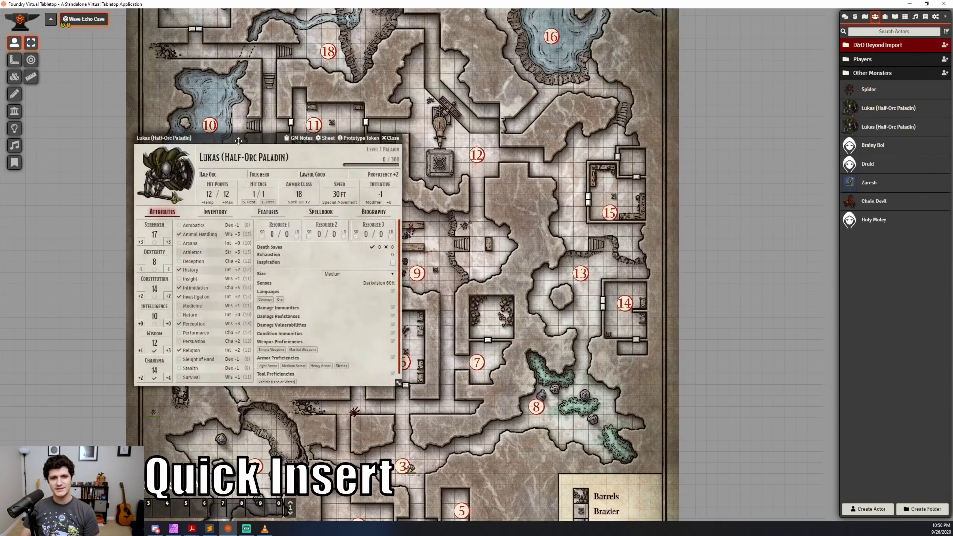
click(308, 214)
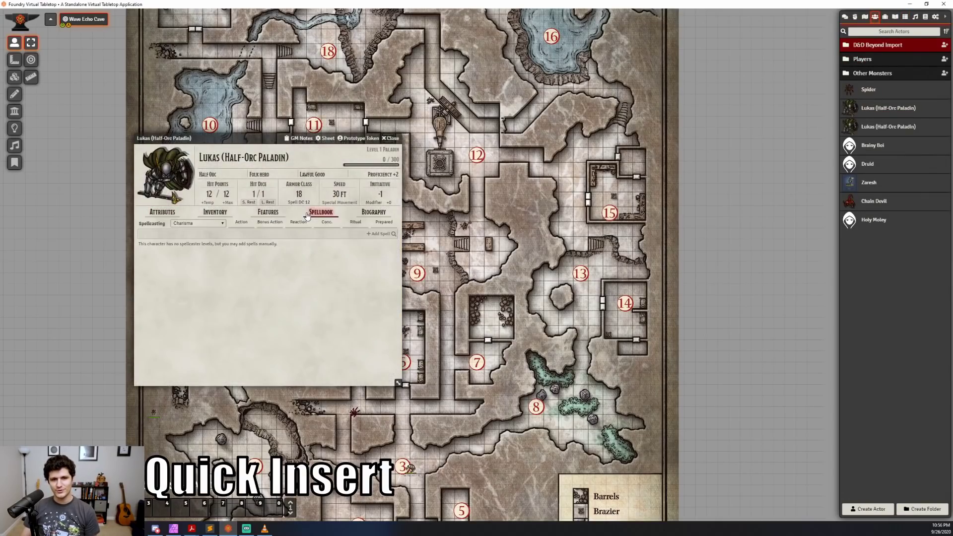
click(268, 212)
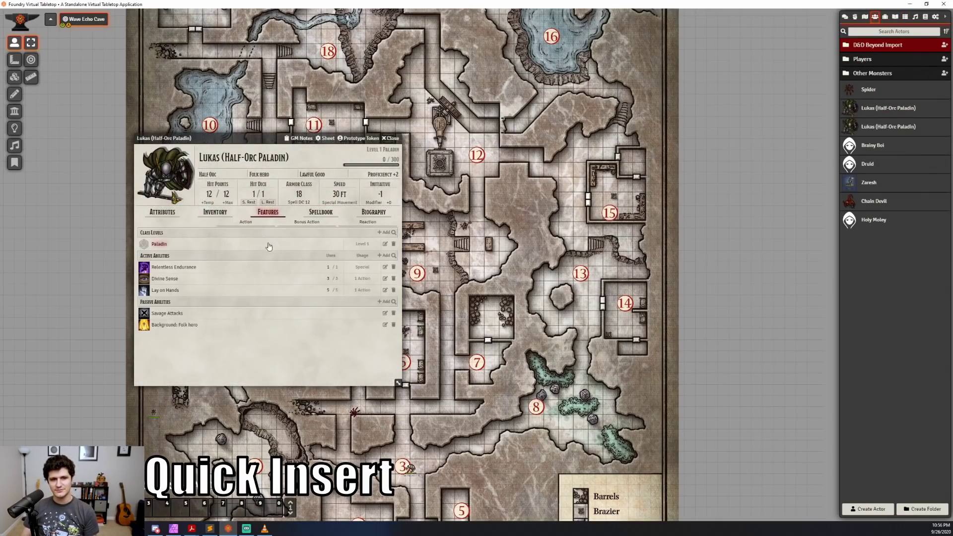
click(393, 256)
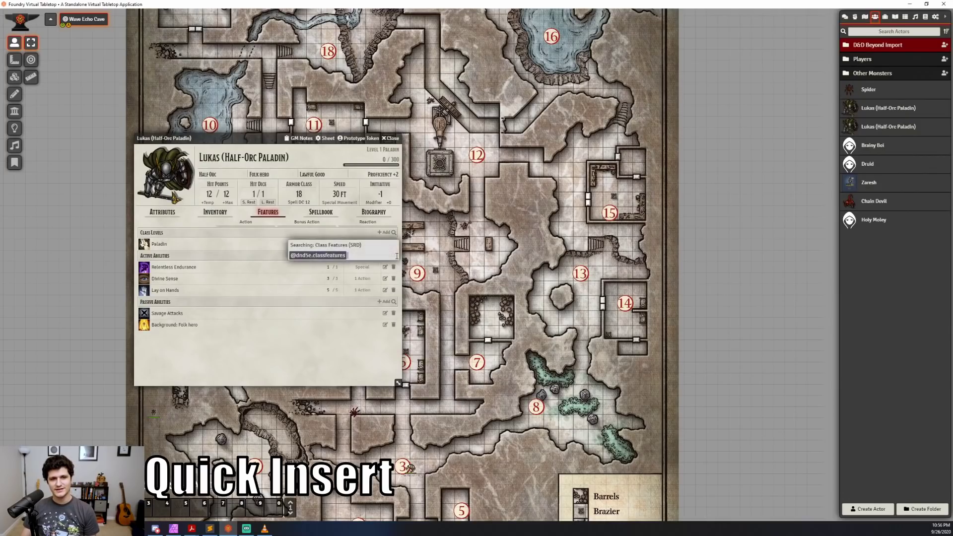
Add a Hammer from Items (SRD) to the Half-Orc Paladin's inventory using the Quick Insert search for weapons
click(219, 213)
click(391, 246)
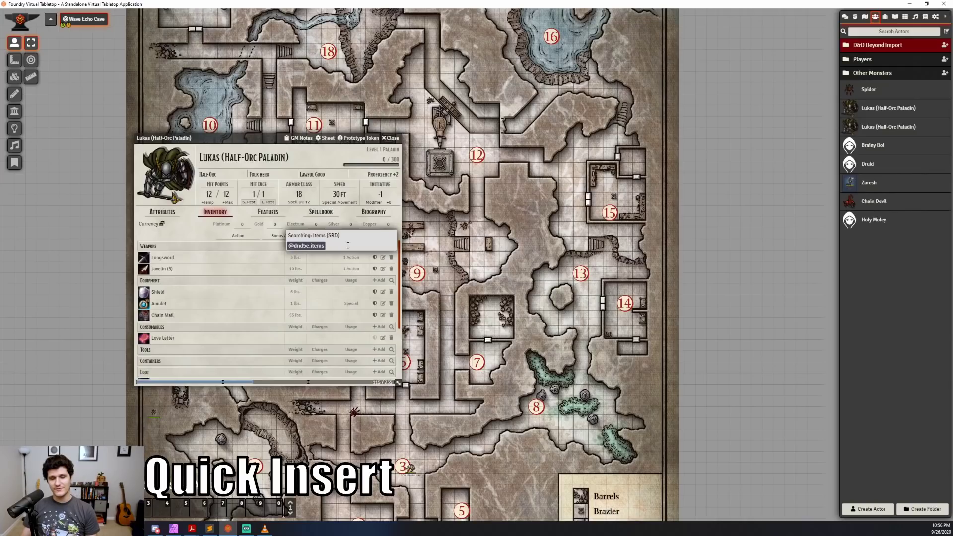
text(Hammer)
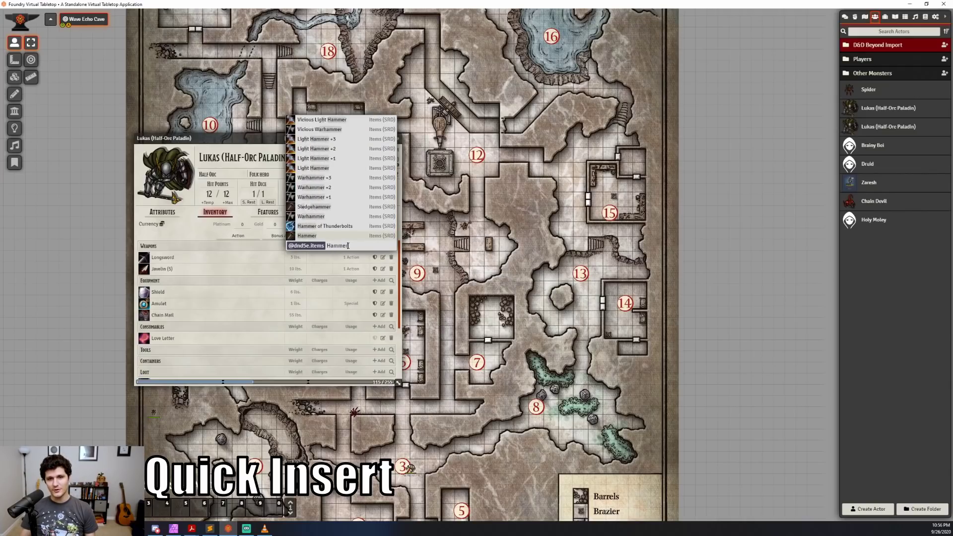
key(Return)
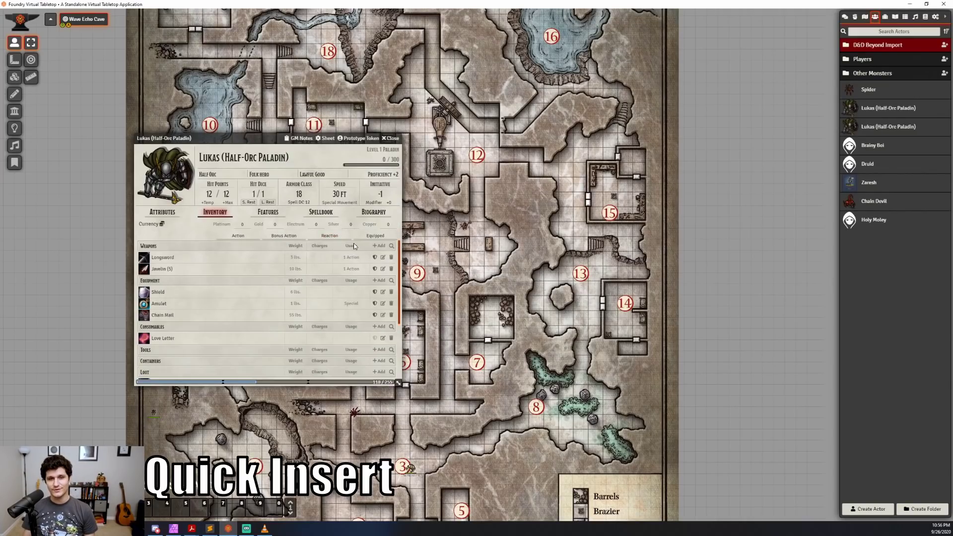
scroll(250, 274, down, 2)
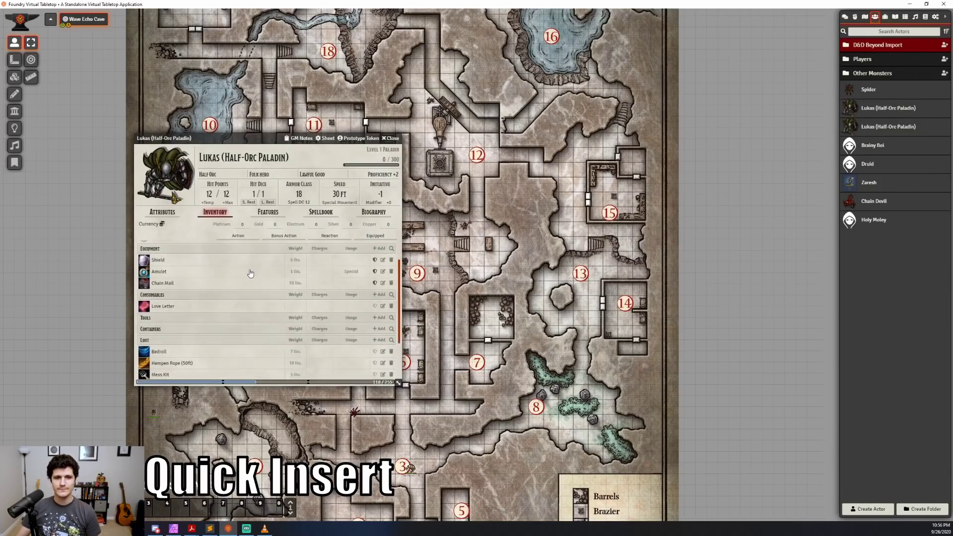